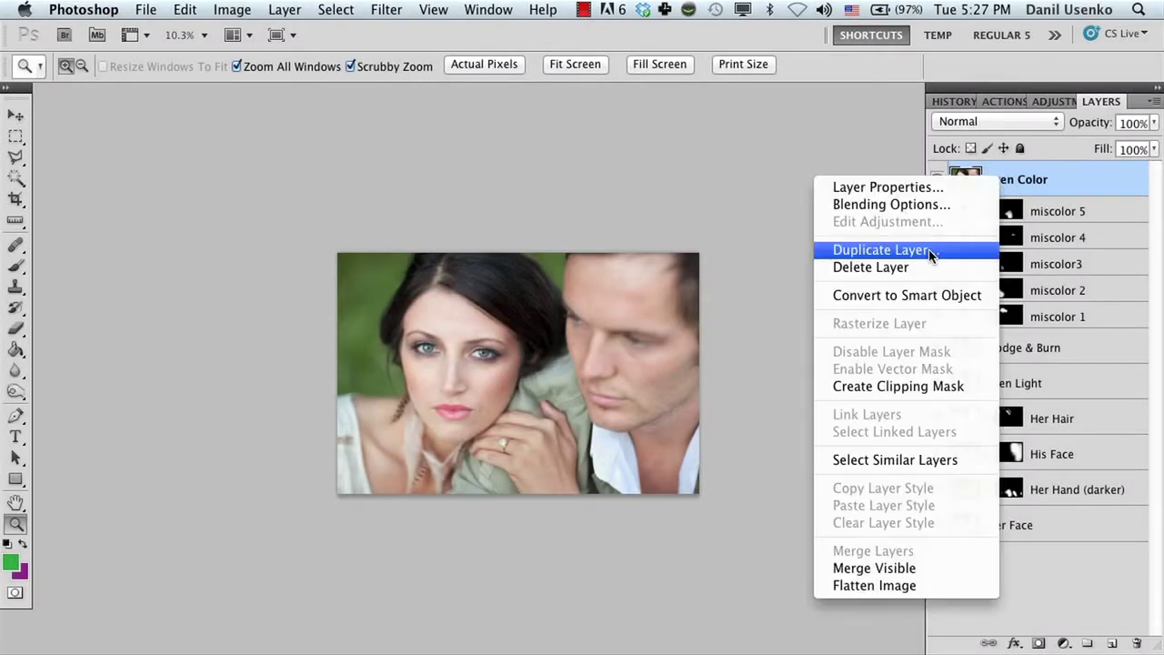
Duplicate the Even Color layer as 'Skin Retouch' and zoom in on her eyes.
left_click(928, 251)
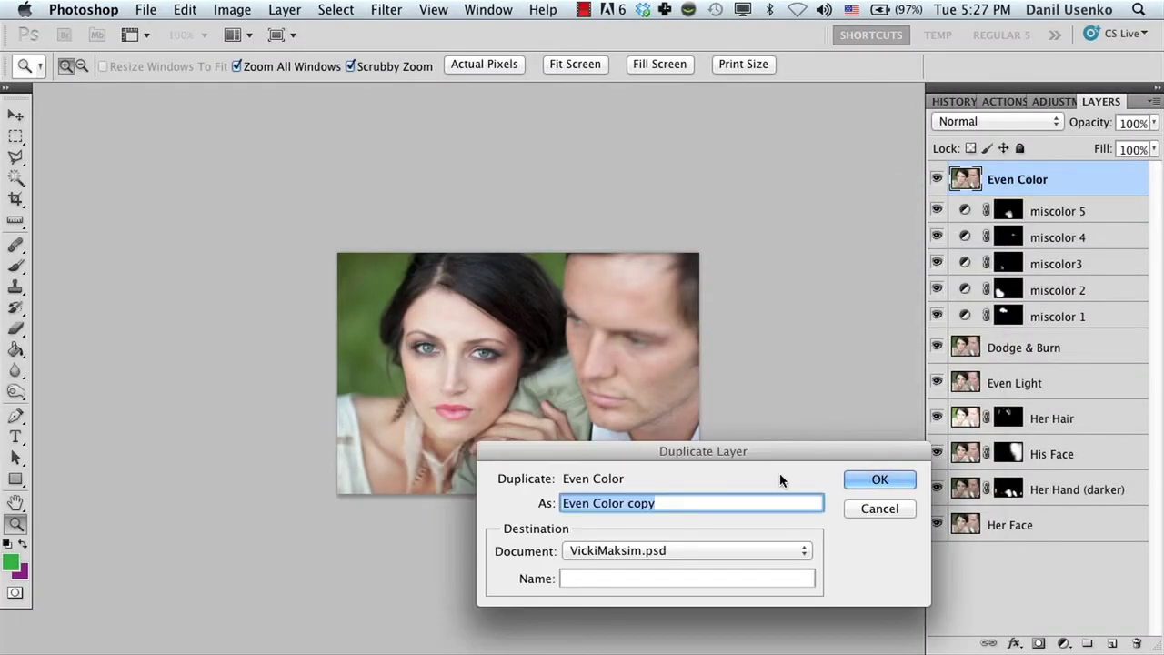
type("Sk")
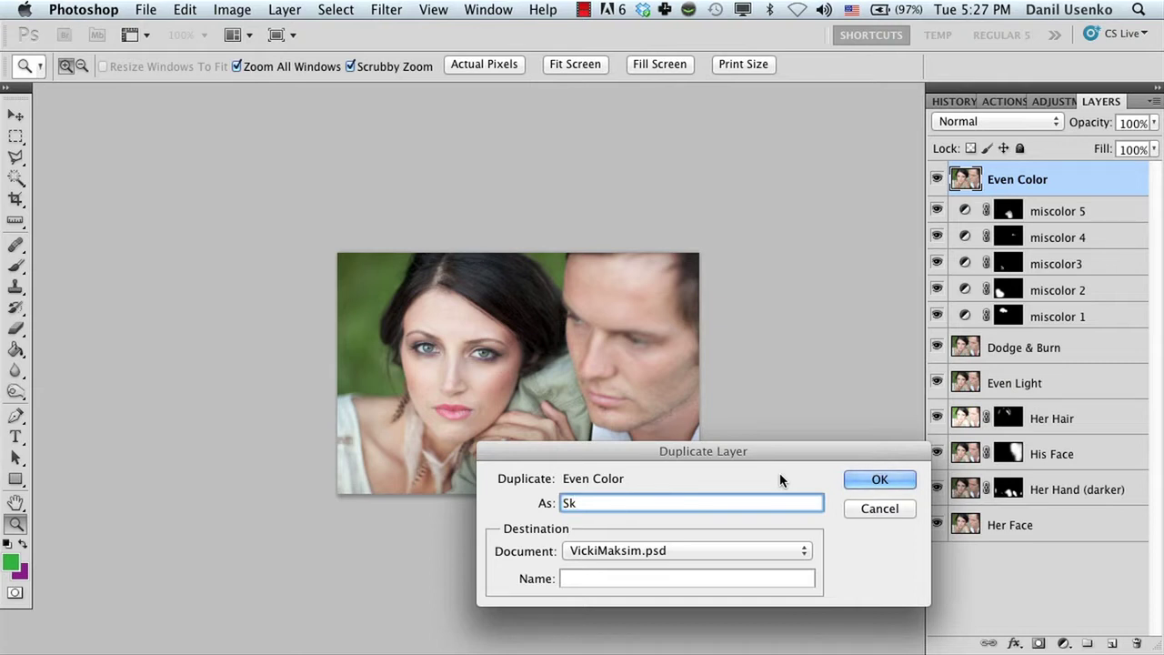
type("in Retouch")
key("Return")
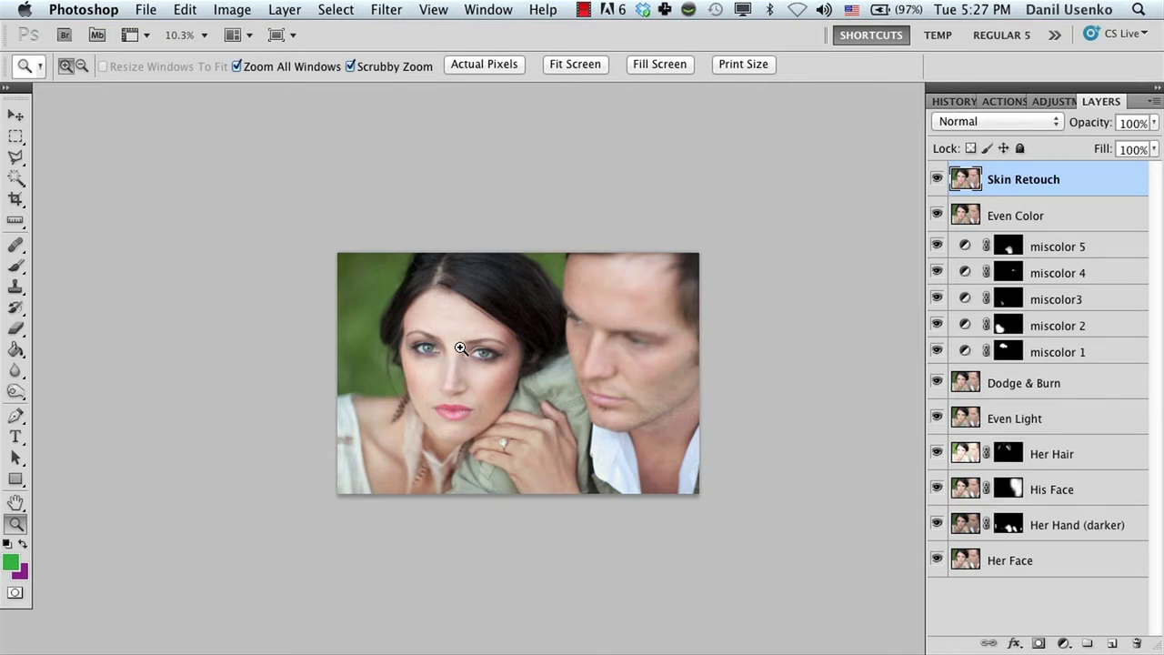
mouse_move(460, 348)
left_mouse_down()
mouse_move(572, 333)
mouse_move(418, 355)
left_mouse_up()
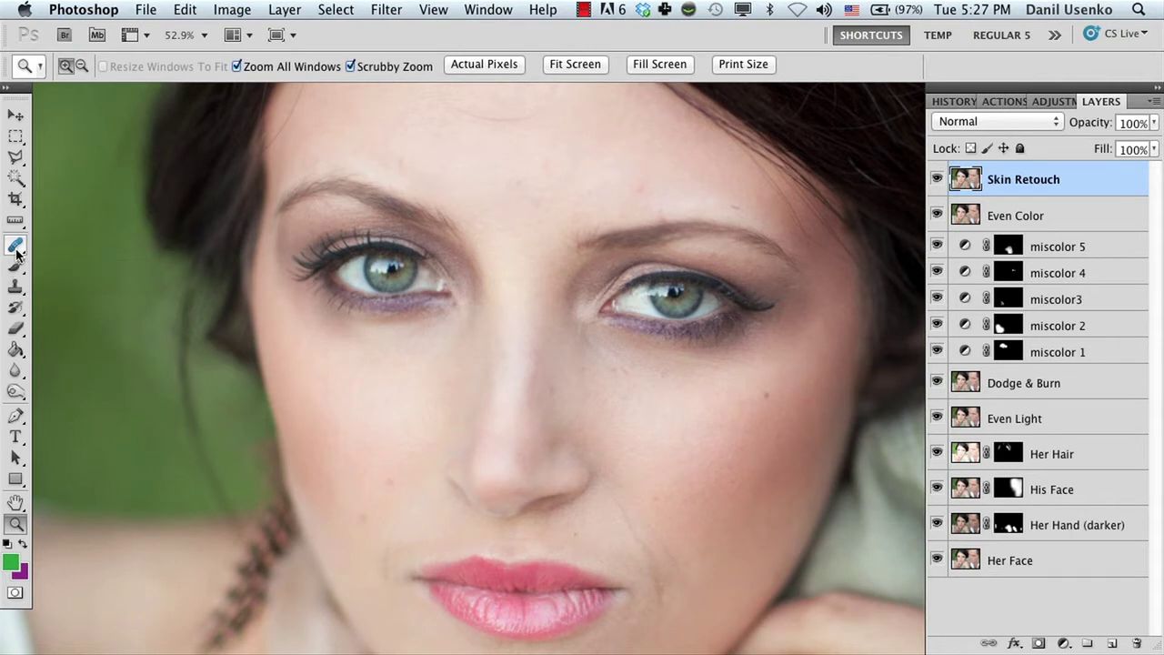
Select the Spot Healing Brush and zoom in close on her forehead.
left_click(16, 254)
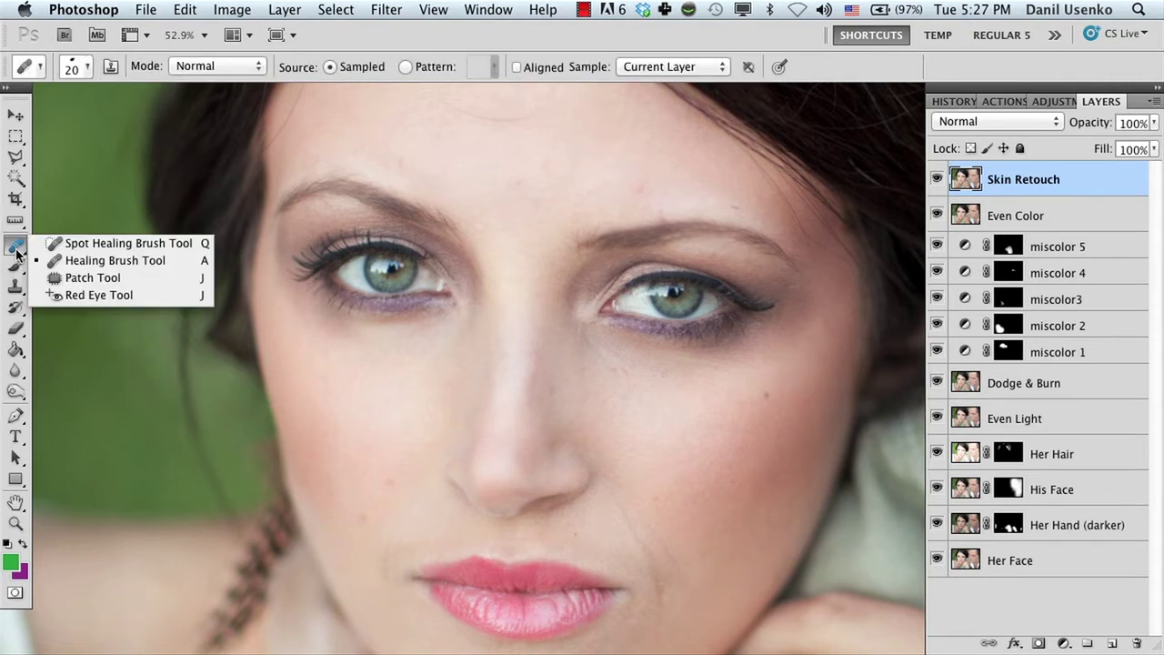
left_click(107, 243)
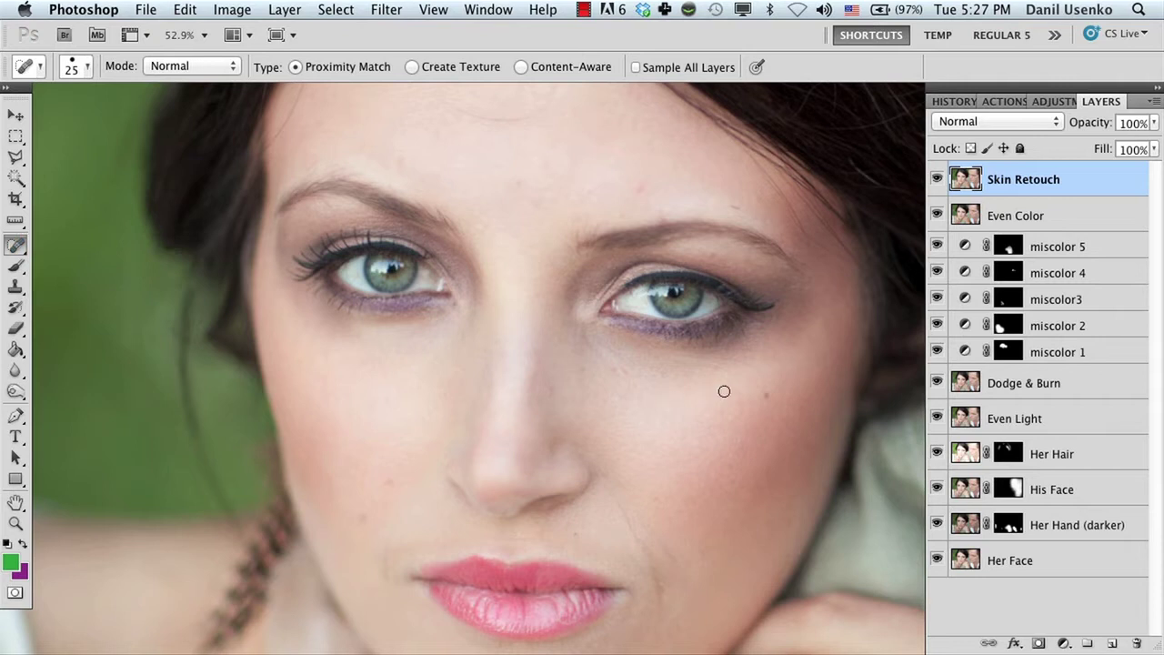
key("z")
left_click_drag(551, 175, 572, 366)
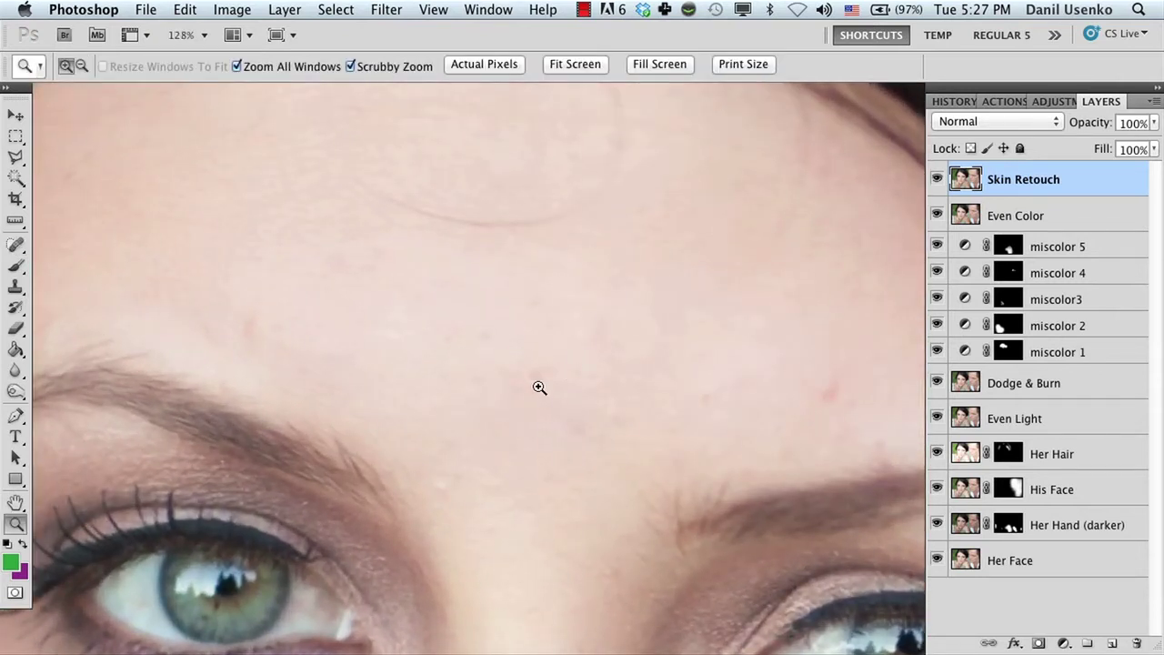
left_click(20, 247)
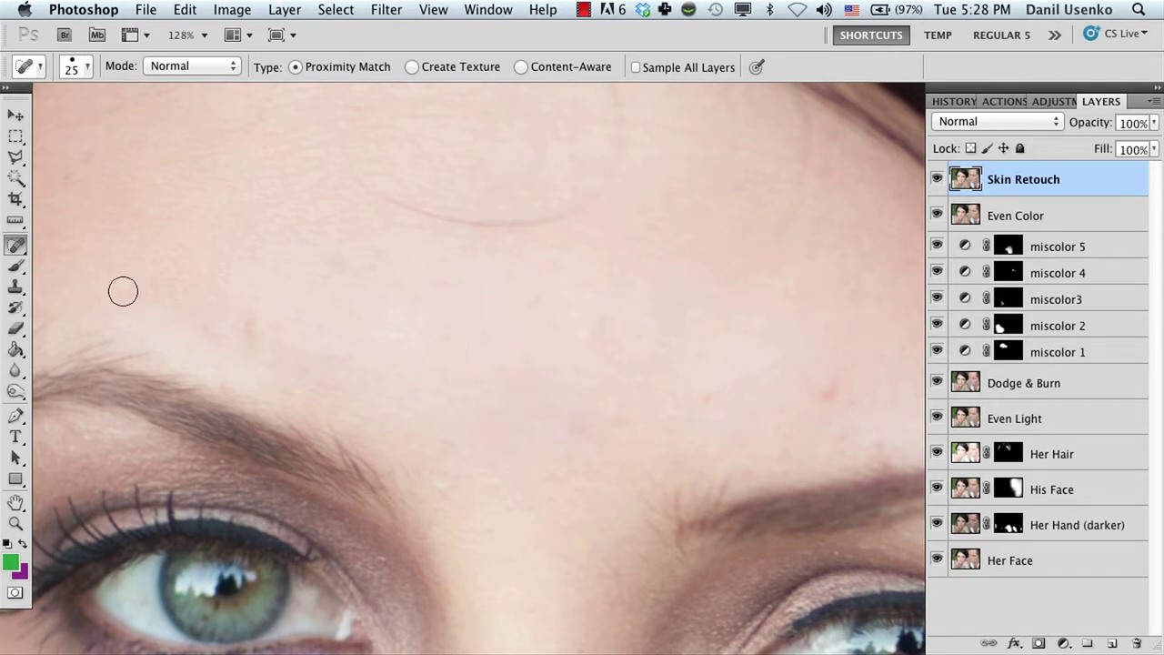
left_click(16, 246)
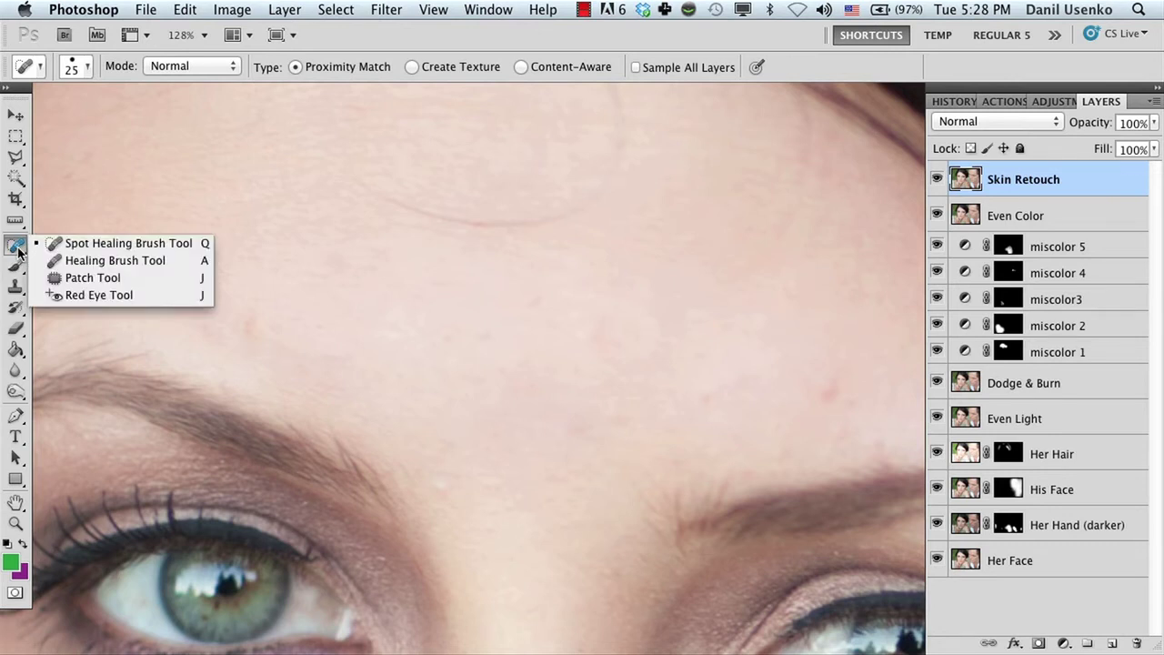
Choose the Healing Brush and set its tip roundness, angle and 66% hardness.
left_click(106, 262)
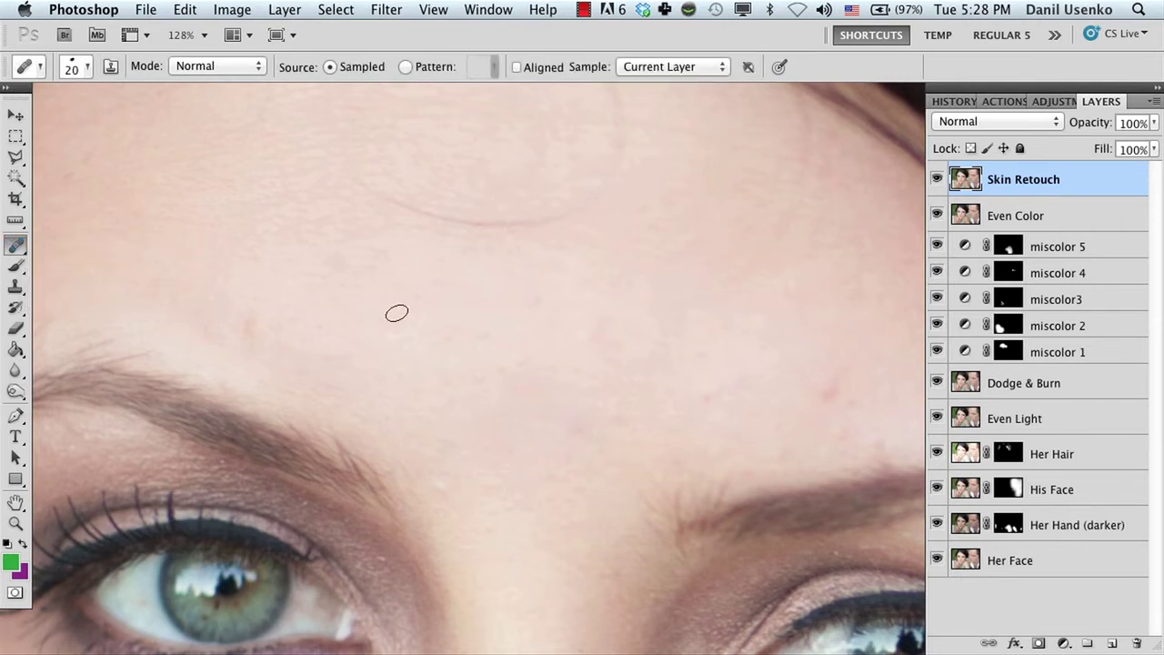
right_click(477, 321)
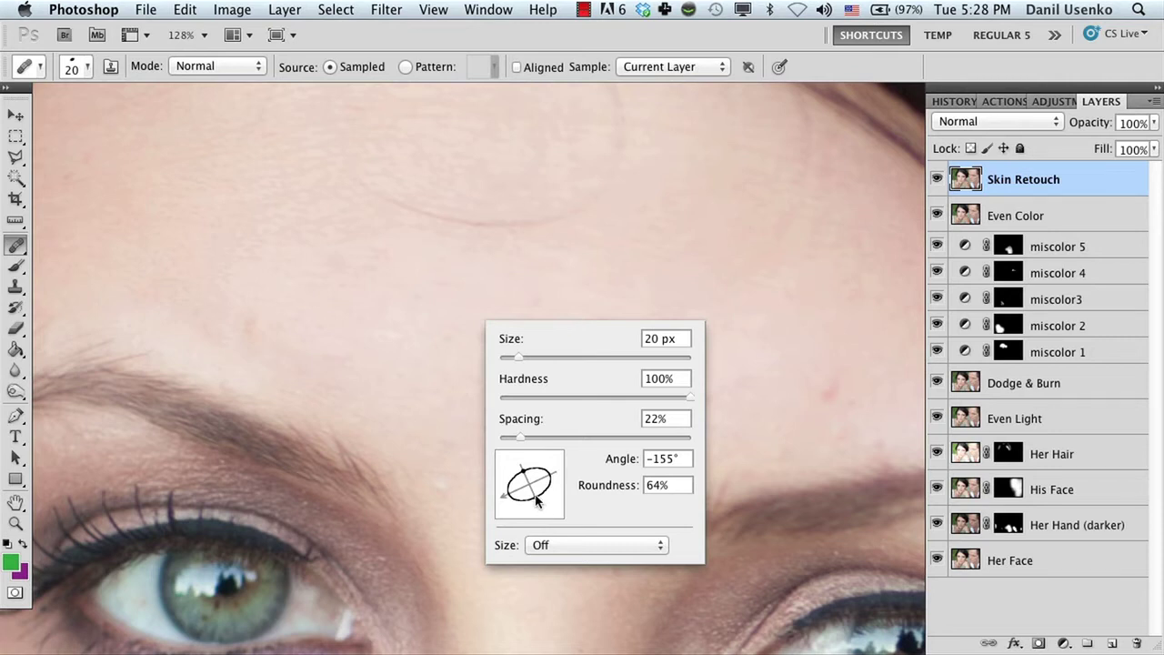
left_click_drag(536, 498, 552, 509)
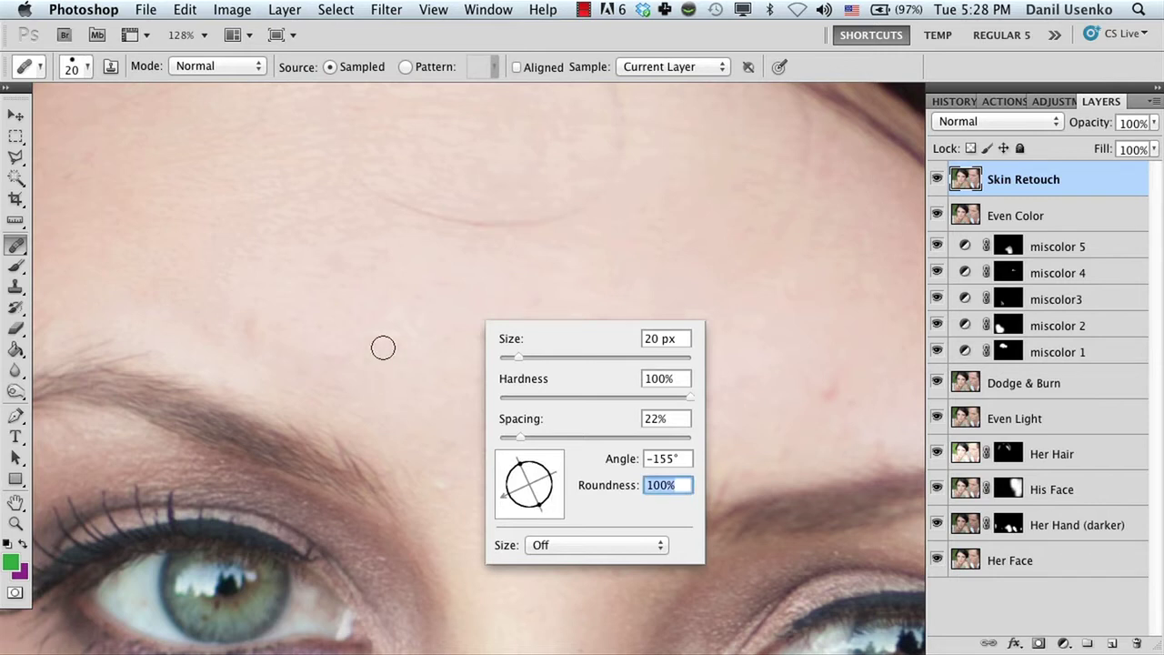
mouse_move(543, 511)
left_mouse_down()
mouse_move(516, 507)
mouse_move(549, 498)
mouse_move(531, 491)
mouse_move(552, 505)
mouse_move(537, 491)
left_mouse_up()
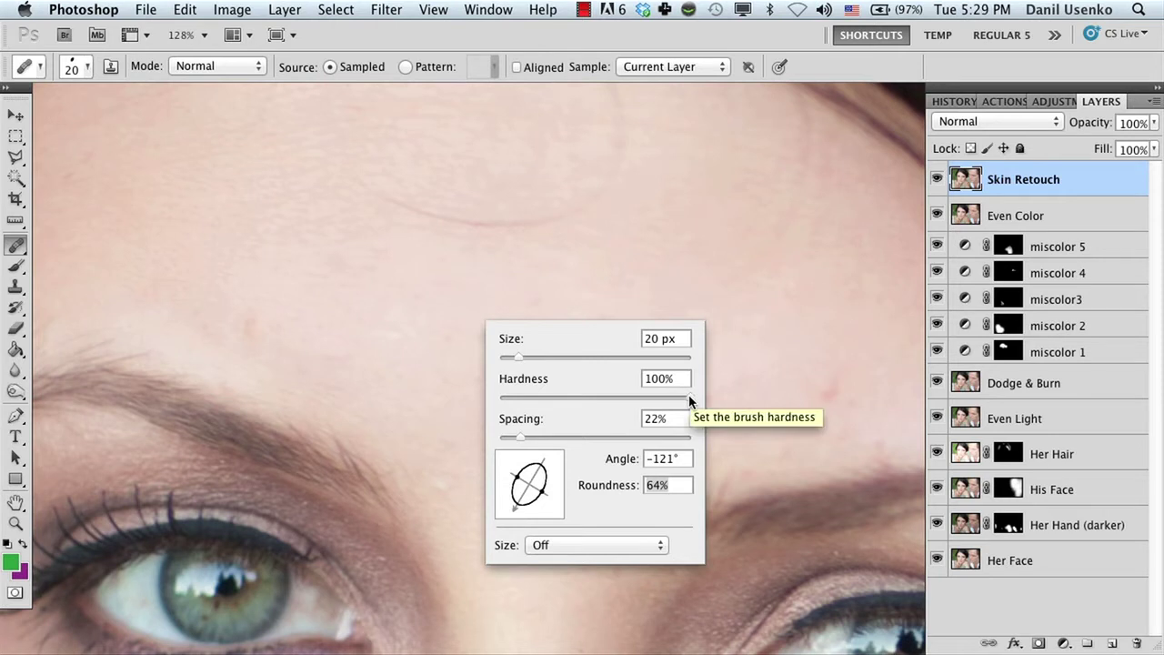
left_click_drag(688, 396, 628, 396)
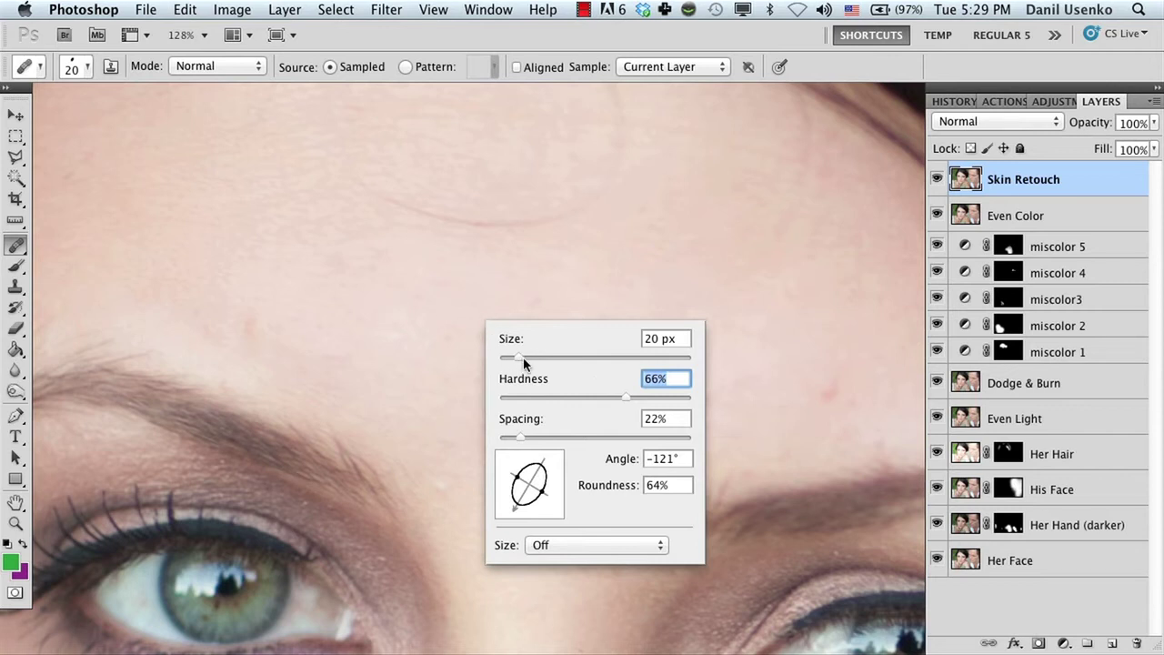
left_click(424, 307)
Pan to the right forehead, rotate the tip angle to -140°, and try a heal.
key("Return")
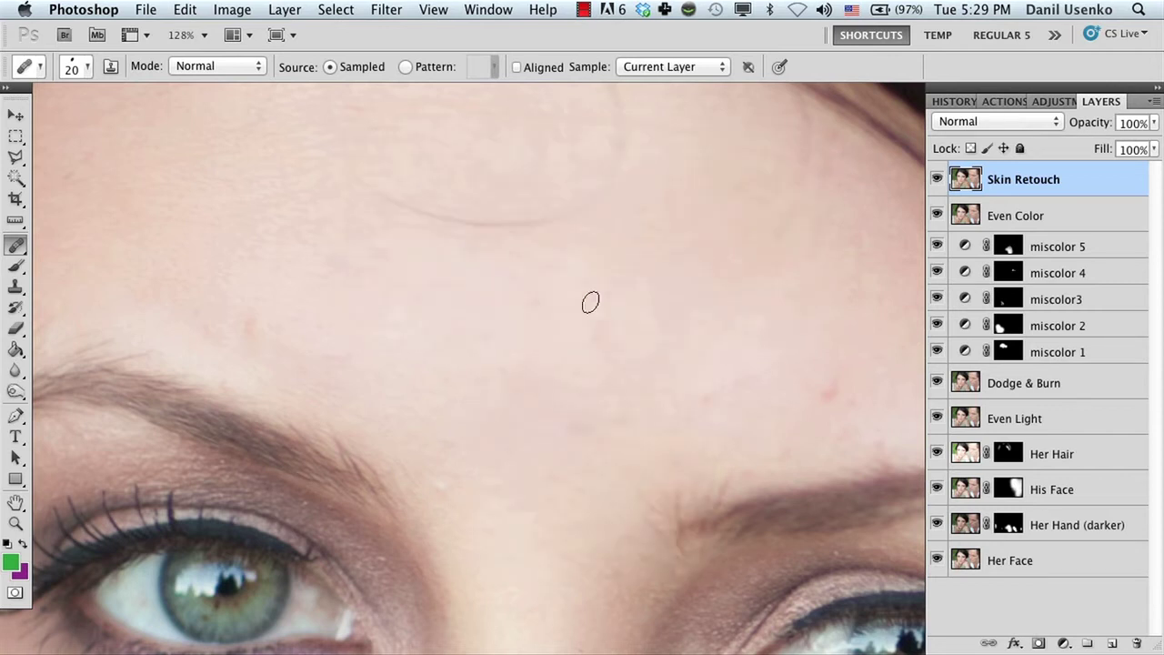
scroll(522, 367, "right", 5)
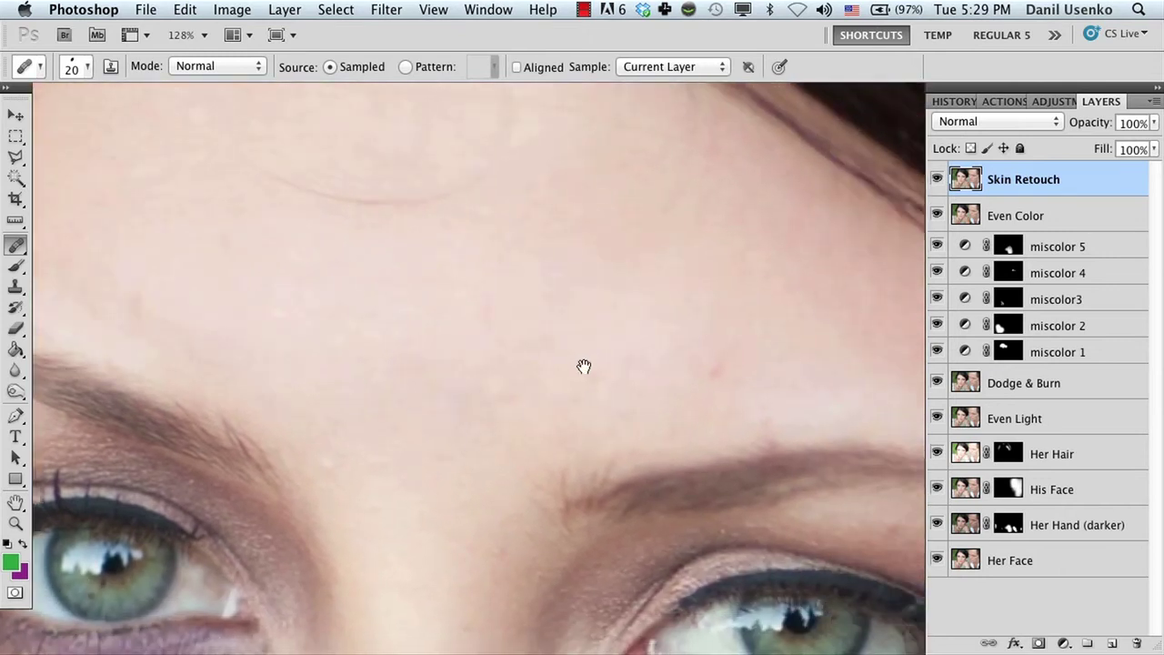
left_click_drag(584, 366, 499, 345)
right_click(534, 342)
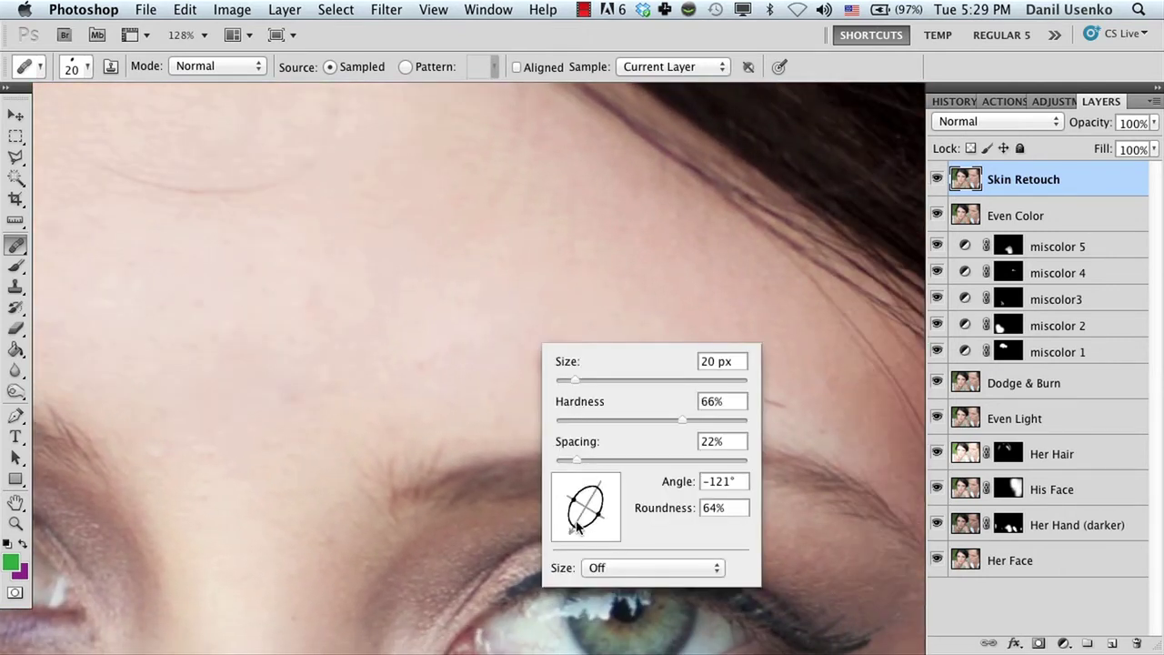
mouse_move(583, 527)
left_mouse_down()
mouse_move(553, 502)
mouse_move(560, 516)
left_mouse_up()
left_click(482, 337)
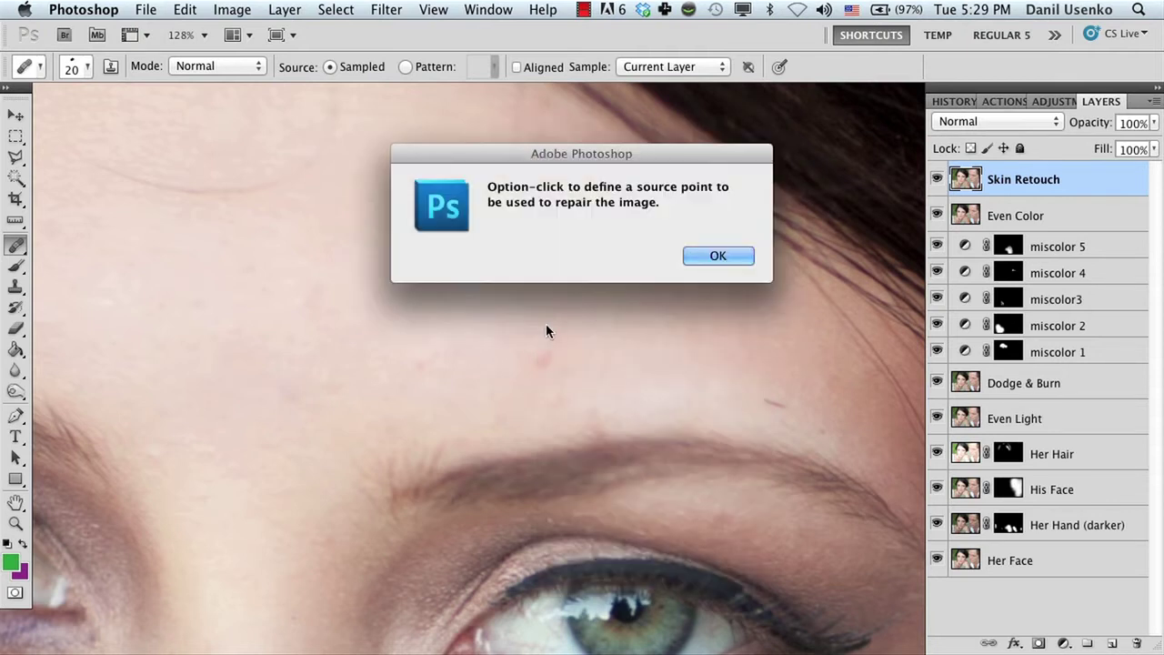
Dismiss the source-point alert, sample clean skin, and heal forehead blemishes, undoing one stroke.
left_click(714, 254)
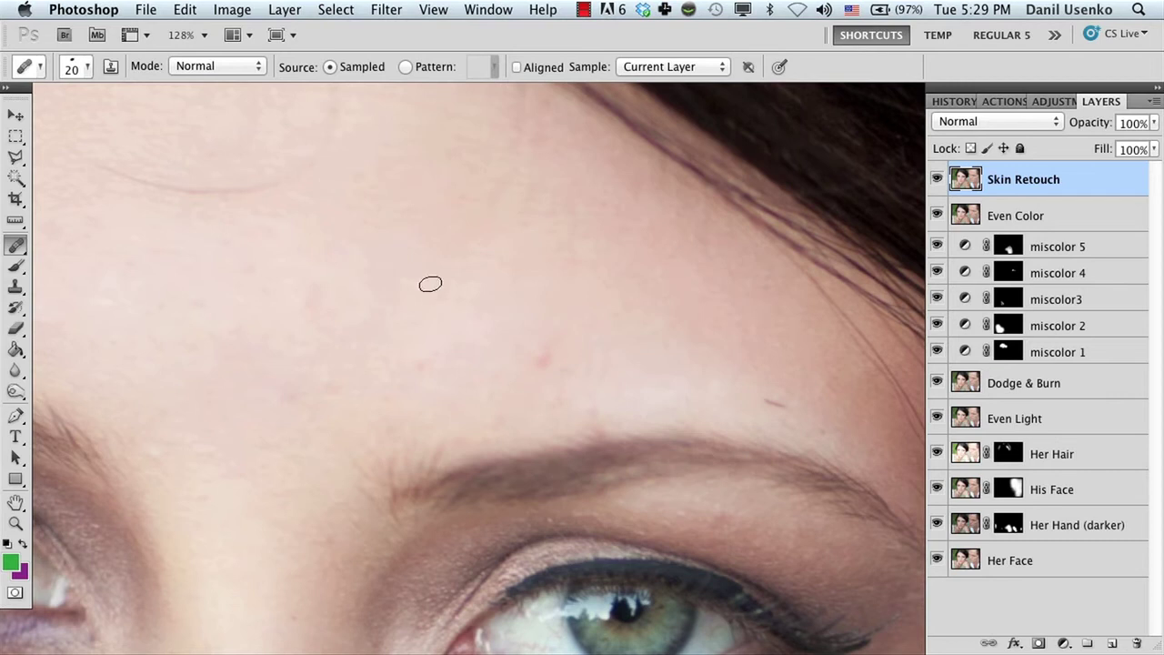
left_click(505, 359, "alt")
key("super+z")
key("super+z")
key("super+z")
mouse_move(335, 363)
left_mouse_down()
mouse_move(448, 406)
mouse_move(518, 382)
mouse_move(563, 387)
left_mouse_up()
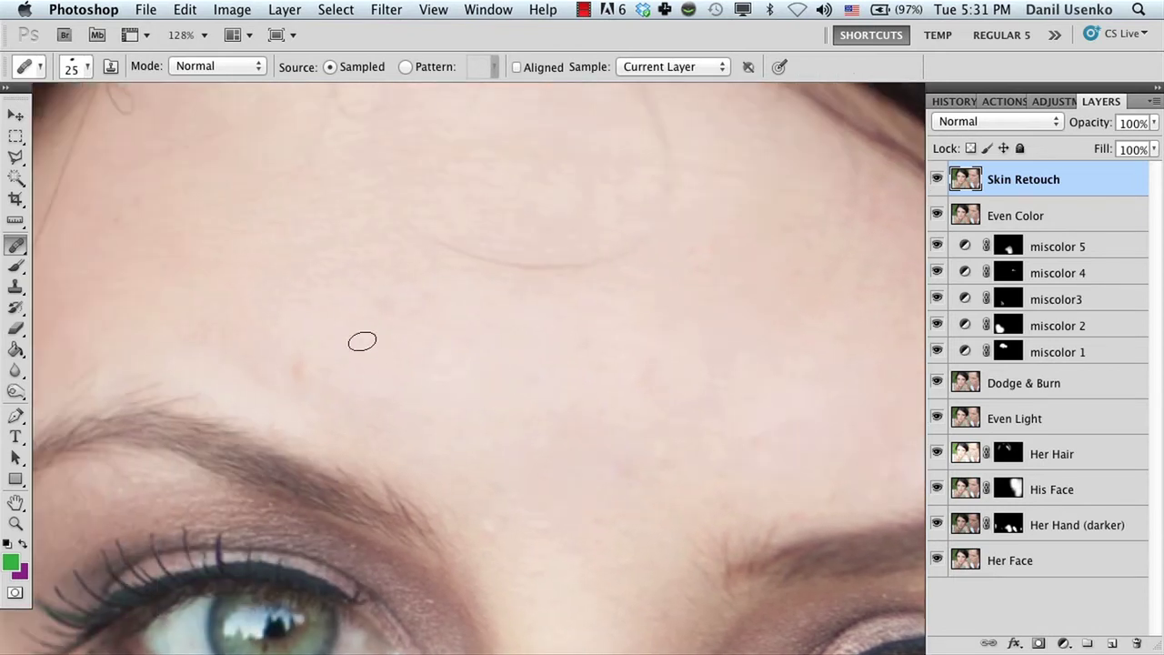
Sample clean skin beside the red blemish near her left eyebrow and heal it.
mouse_move(361, 340)
left_mouse_down()
mouse_move(489, 398)
mouse_move(351, 348)
left_mouse_up()
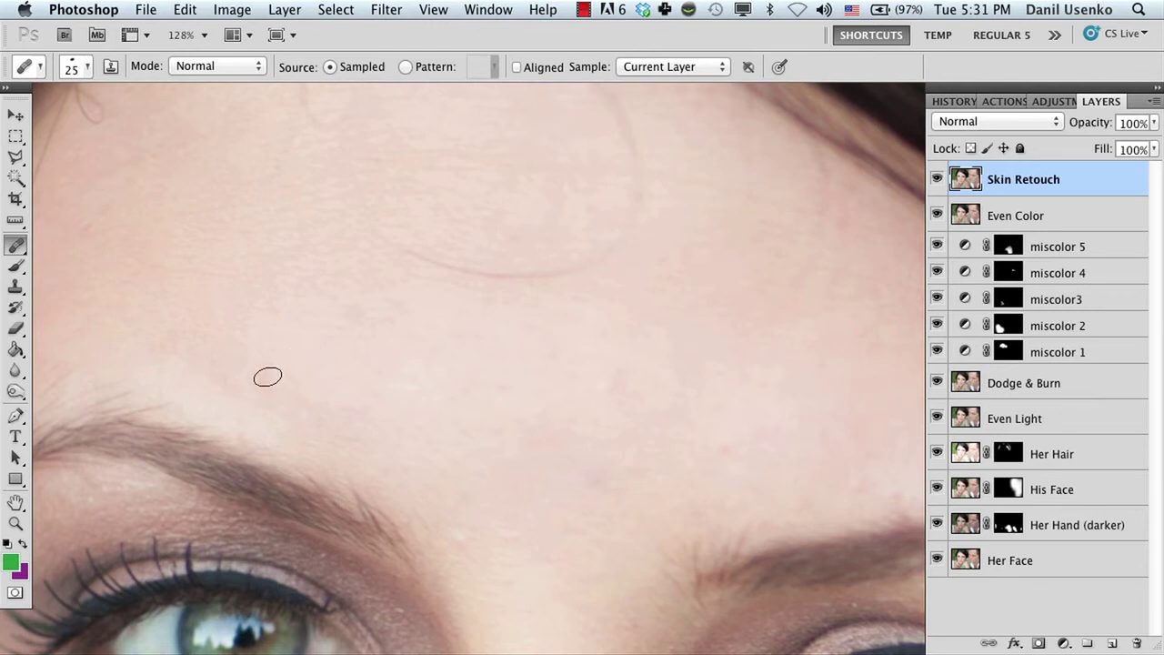
key("alt")
left_click(303, 385, "alt")
left_click(264, 382)
key("alt")
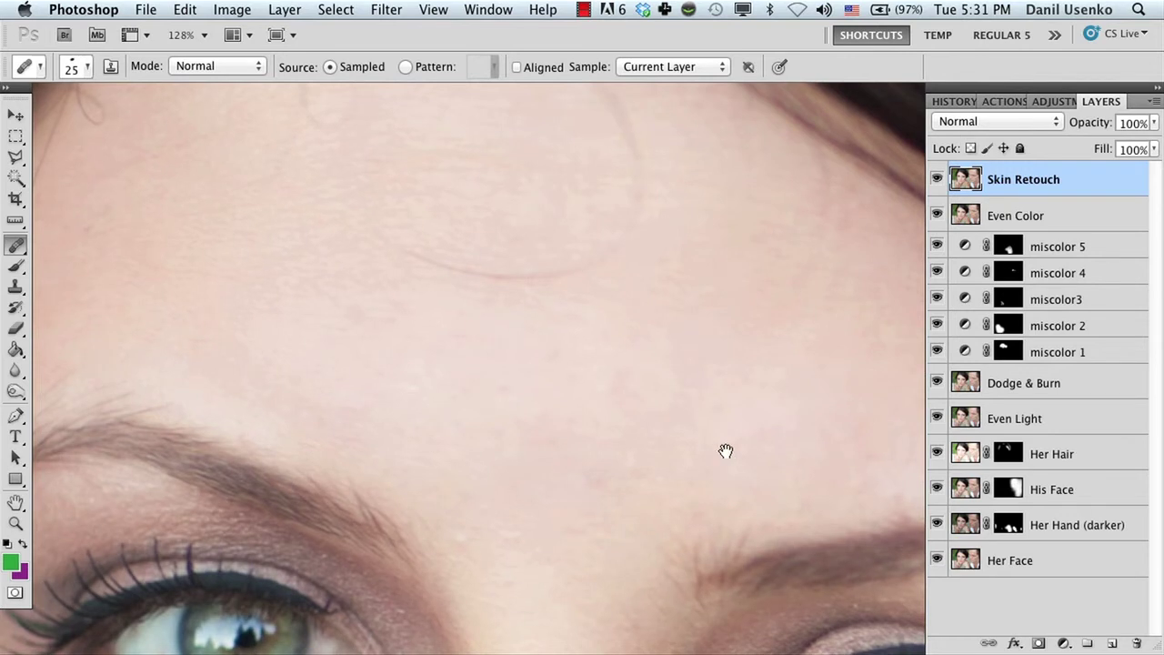
mouse_move(726, 451)
left_mouse_down()
mouse_move(642, 408)
mouse_move(394, 337)
left_mouse_up()
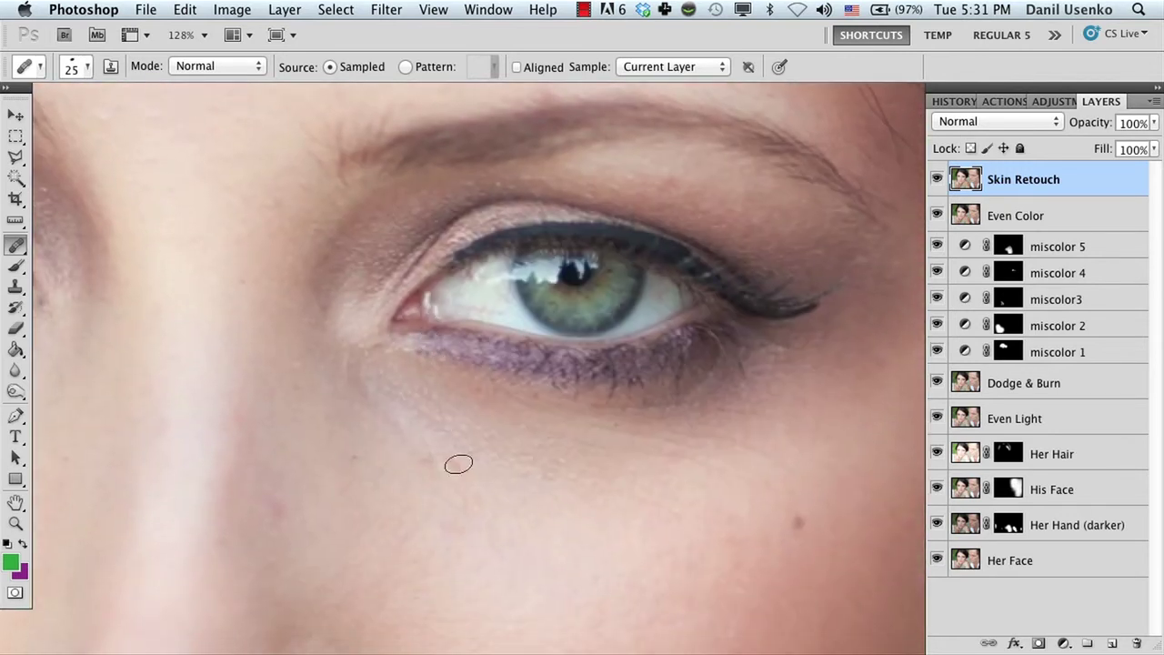
Try healing the dark spot on her cheek, then undo it after inspecting close up.
mouse_move(495, 540)
left_mouse_down()
mouse_move(454, 408)
mouse_move(494, 424)
mouse_move(493, 435)
mouse_move(382, 379)
left_mouse_up()
left_click_drag(527, 392, 490, 392)
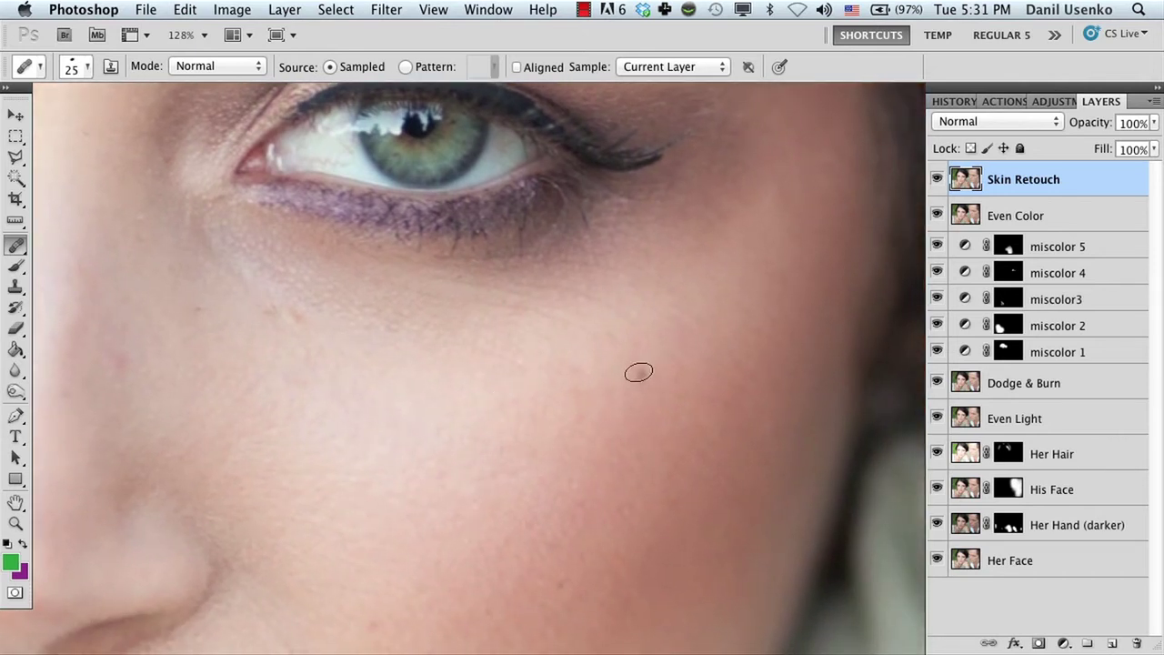
left_click_drag(610, 382, 558, 311)
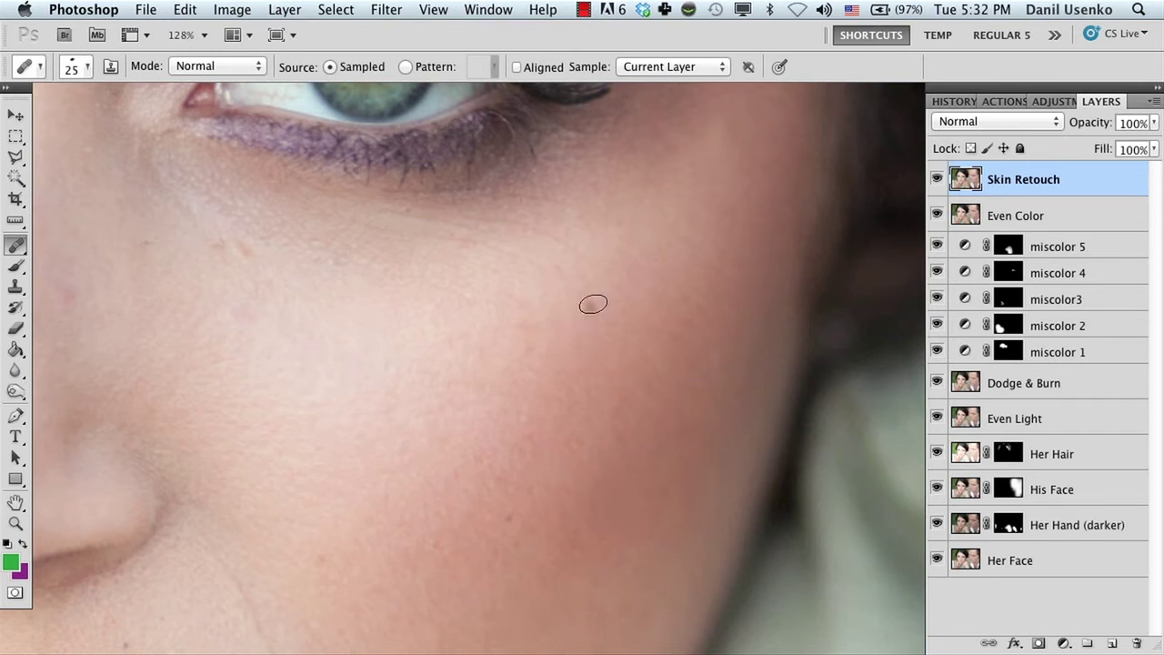
mouse_move(590, 301)
left_mouse_down()
mouse_move(604, 296)
mouse_move(576, 313)
mouse_move(636, 312)
mouse_move(520, 382)
left_mouse_up()
key("z")
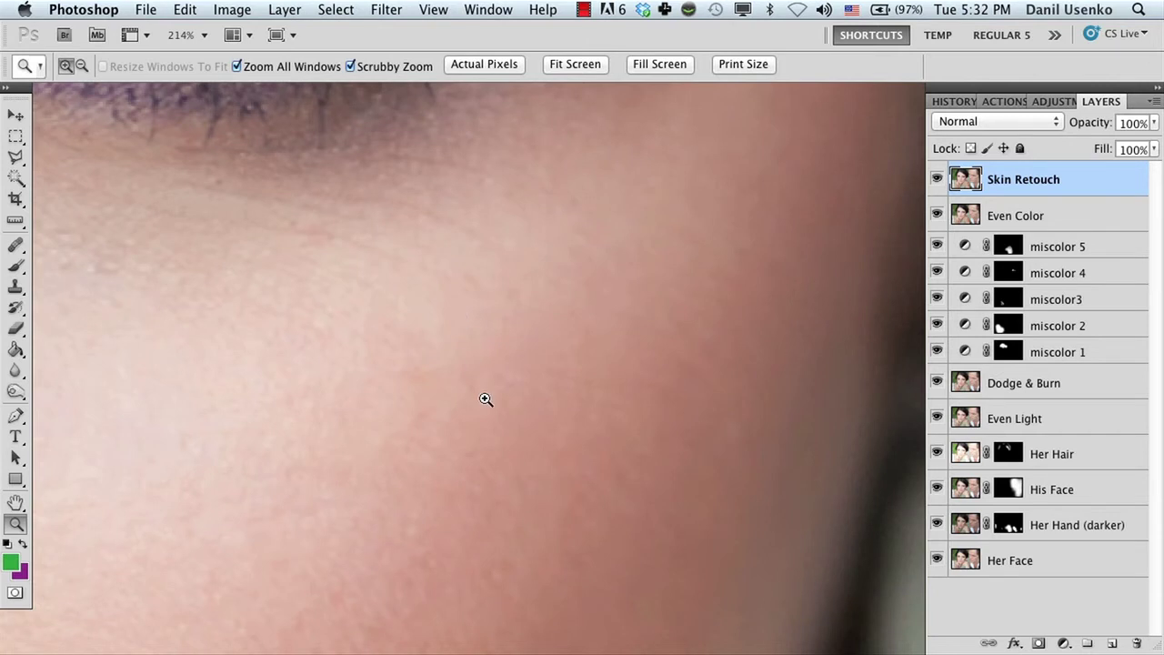
key("super+z")
Sample clean skin beside the red blemish under her eye and heal it.
left_click_drag(523, 414, 542, 360)
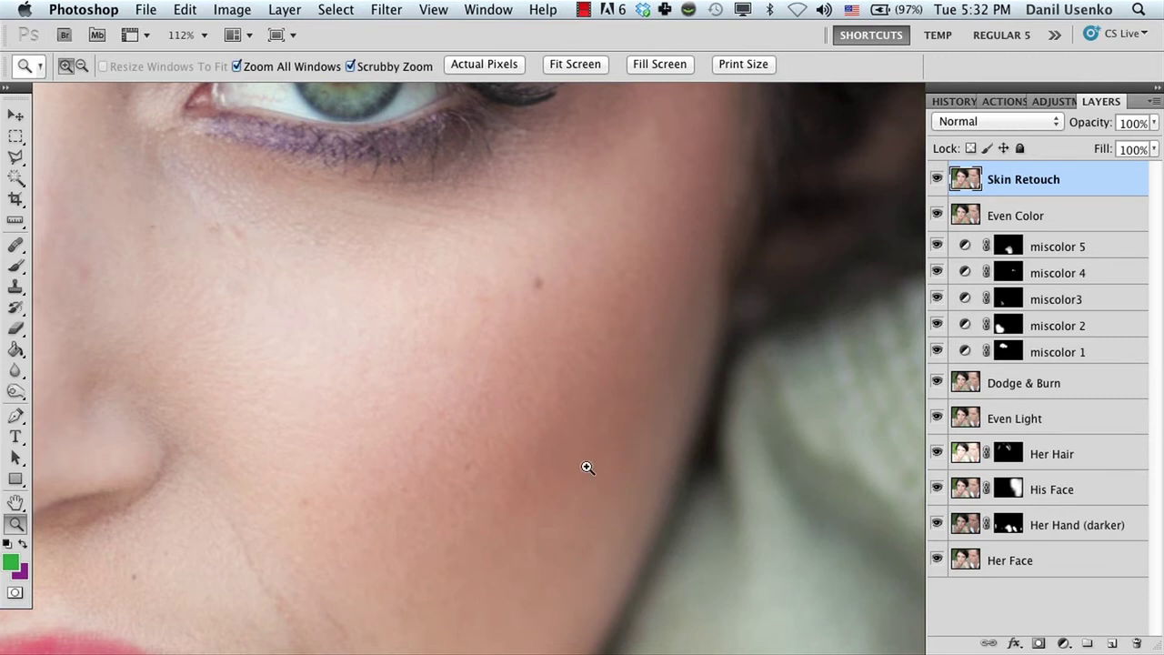
left_click_drag(545, 295, 531, 327)
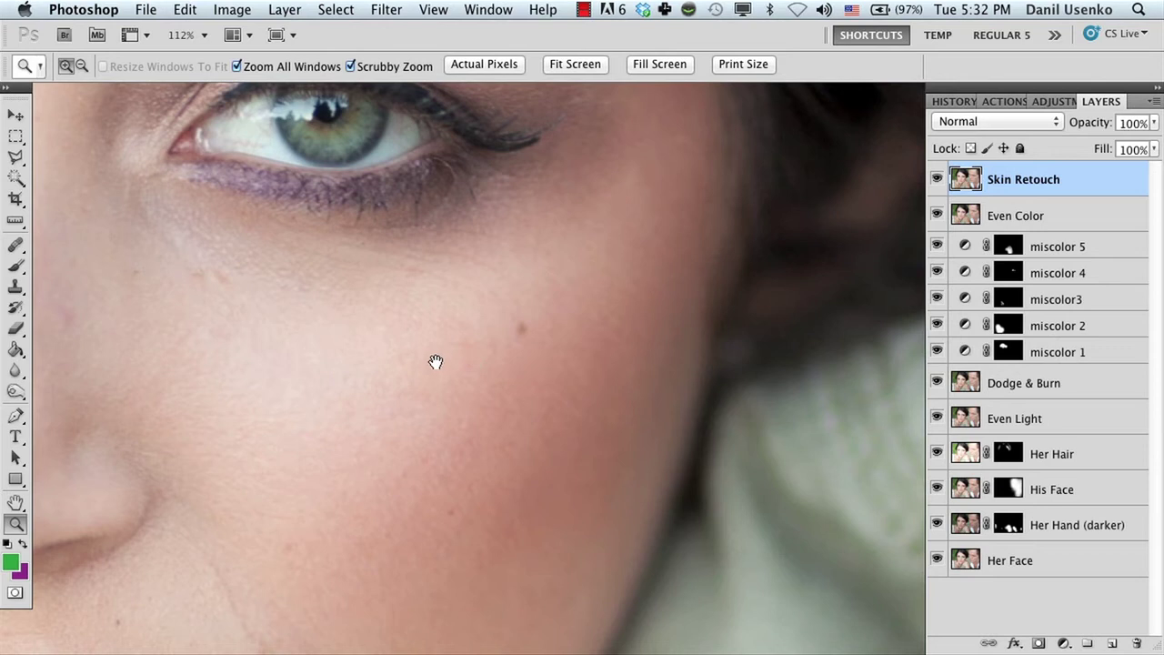
left_click_drag(361, 340, 450, 379)
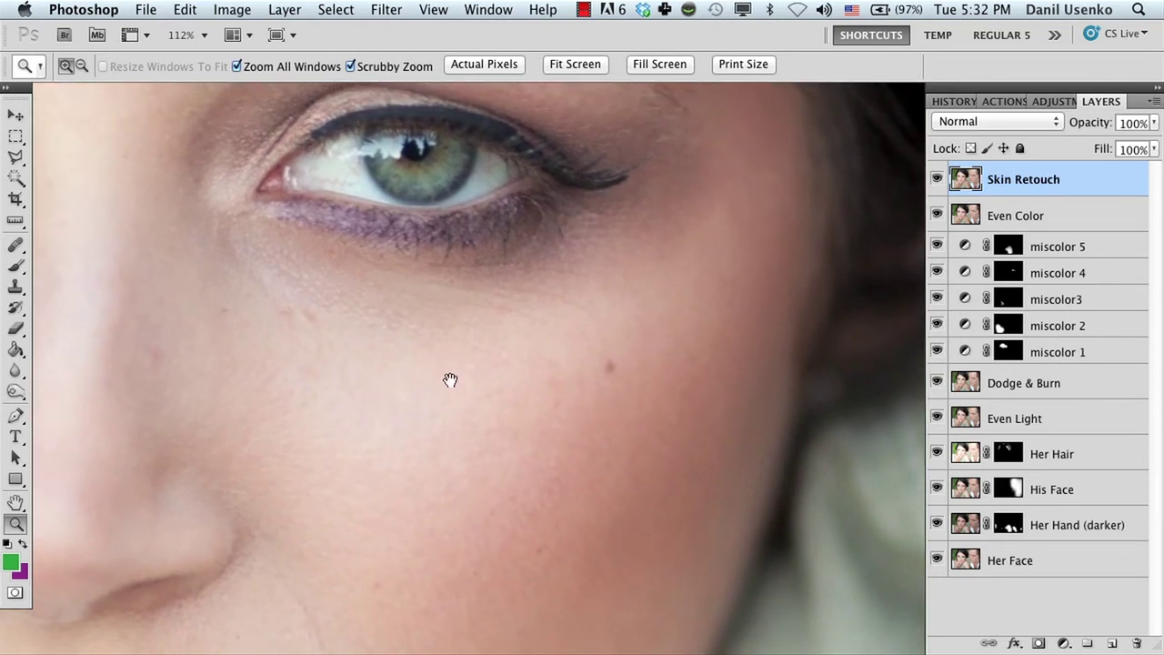
left_click_drag(339, 364, 403, 364)
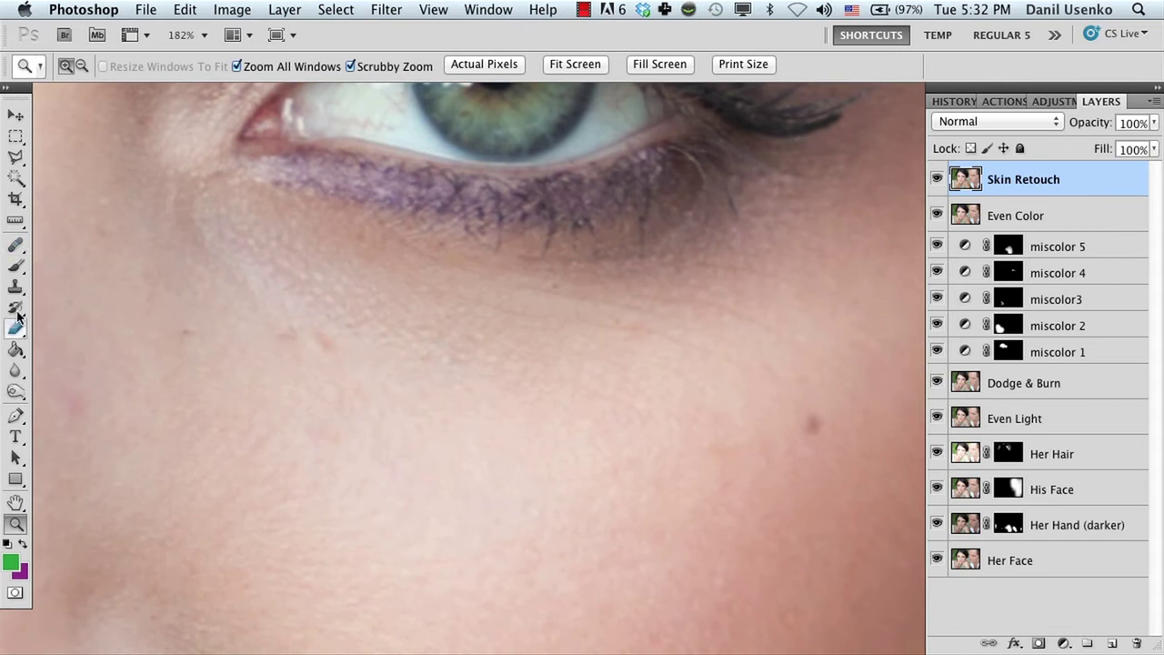
left_click(15, 245)
key("alt")
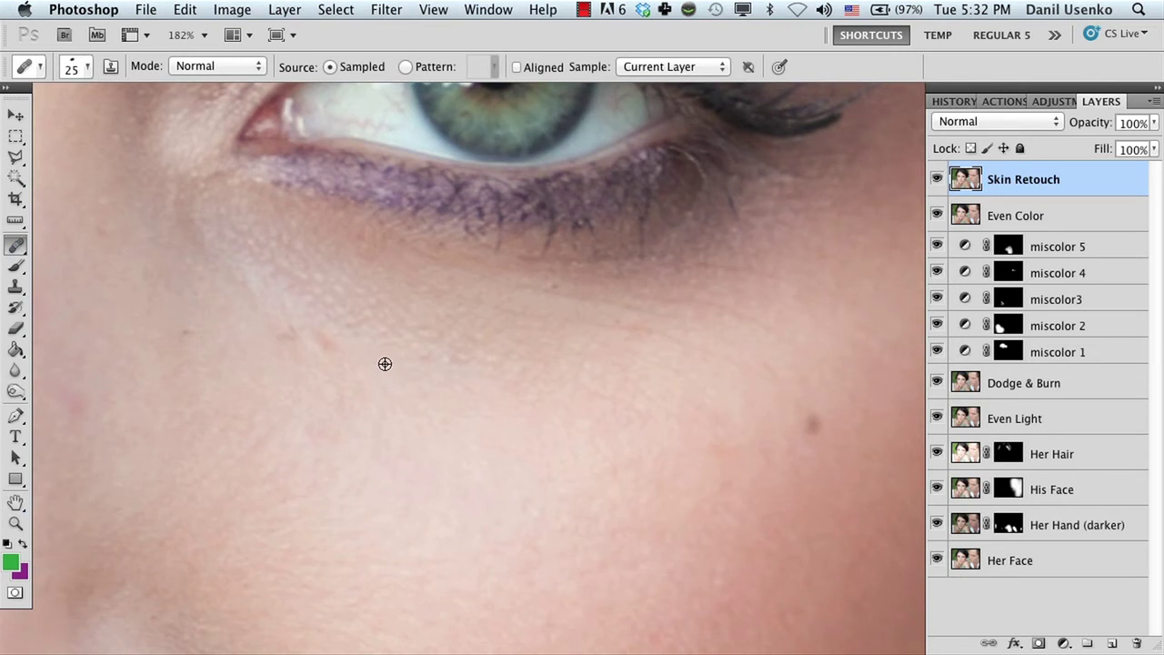
left_click(384, 363, "alt")
left_click_drag(322, 341, 360, 369)
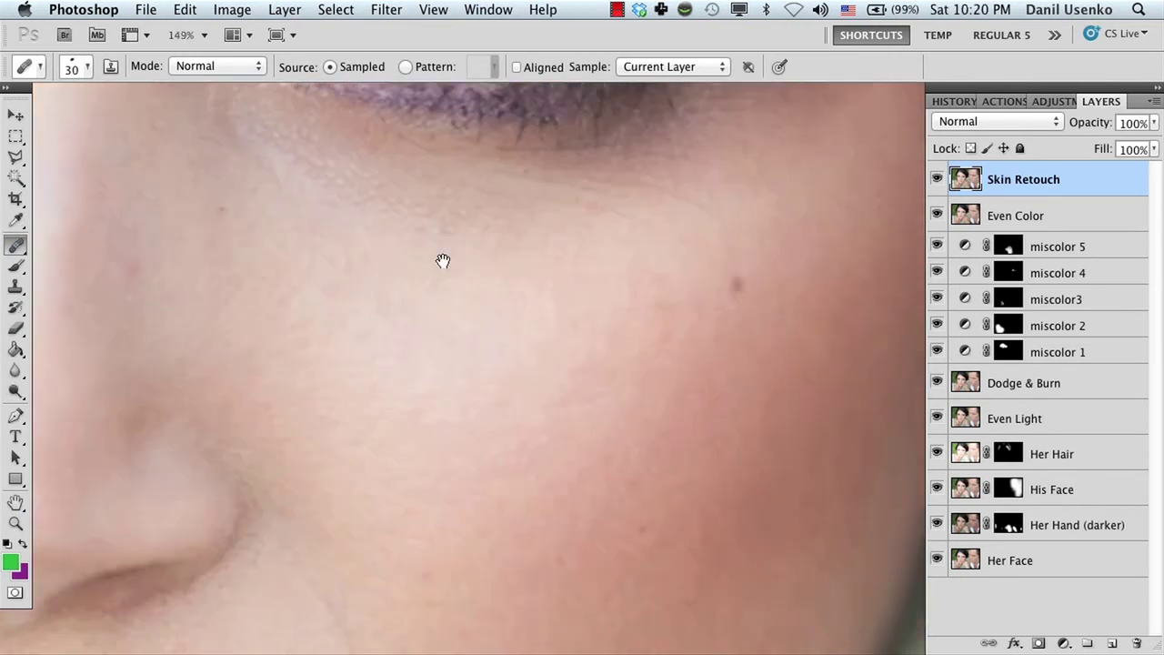
Enlarge the Healing Brush to 35 px and heal two blemishes on the lower cheek.
left_click_drag(442, 260, 442, 203)
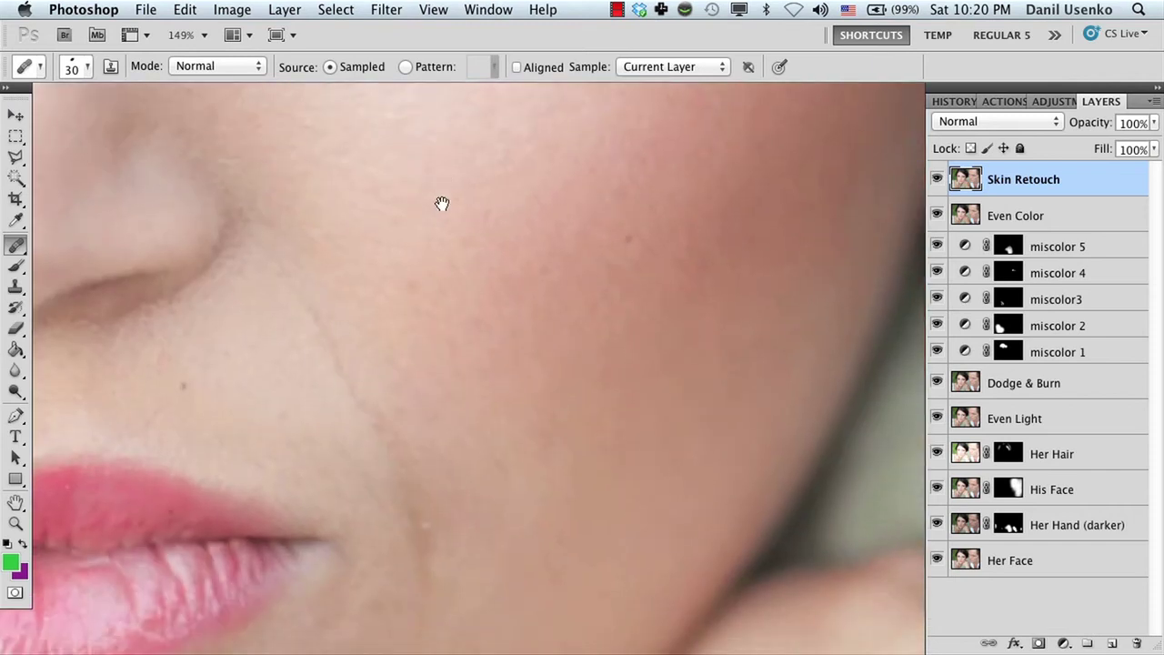
scroll(449, 327, "down", 6)
scroll(437, 294, "up", 1)
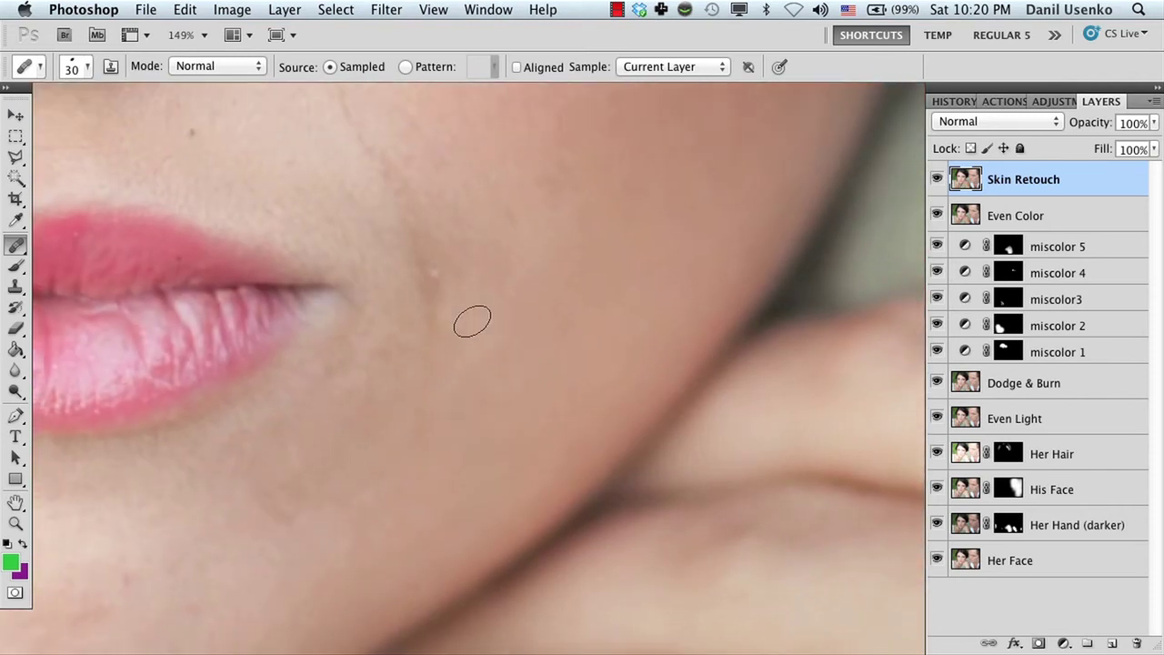
mouse_move(449, 376)
left_mouse_down()
mouse_move(415, 286)
mouse_move(525, 285)
left_mouse_up()
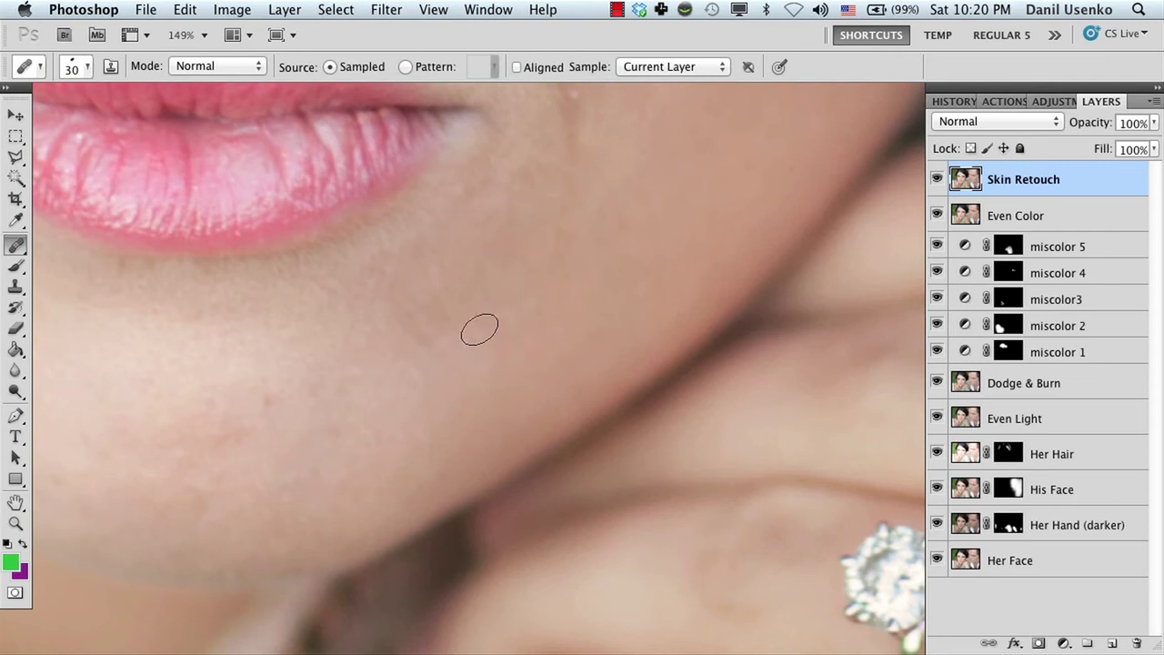
key("bracketright")
left_click(503, 286, "alt")
left_click(427, 351)
left_click(457, 333)
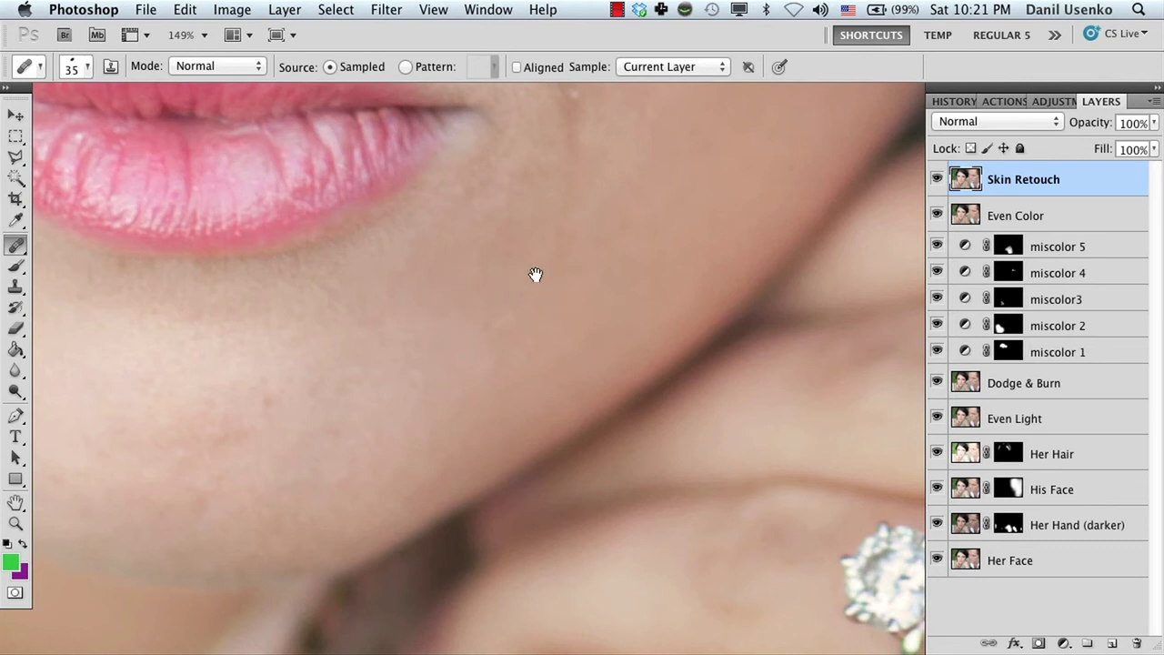
Heal blemishes near the mouth crease, undoing the strokes that altered the crease.
mouse_move(535, 275)
left_mouse_down()
mouse_move(408, 303)
mouse_move(428, 309)
mouse_move(518, 210)
mouse_move(486, 257)
left_mouse_up()
scroll(518, 260, "right", 3)
left_click_drag(567, 195, 466, 295)
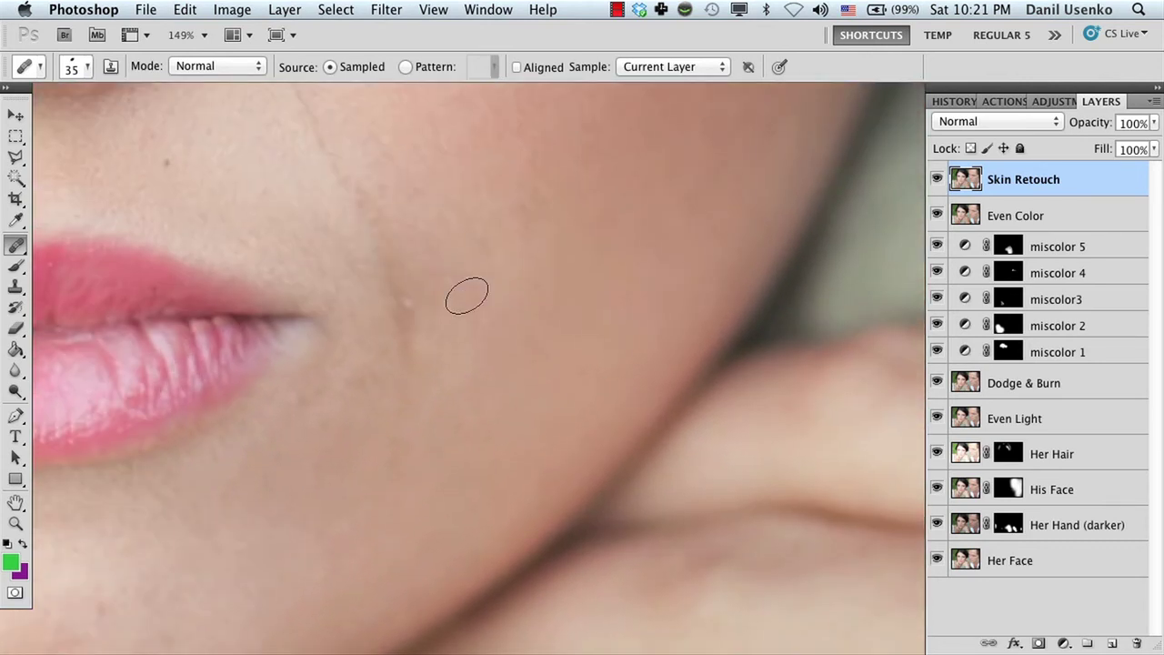
left_click(488, 348, "alt")
left_click_drag(421, 369, 400, 260)
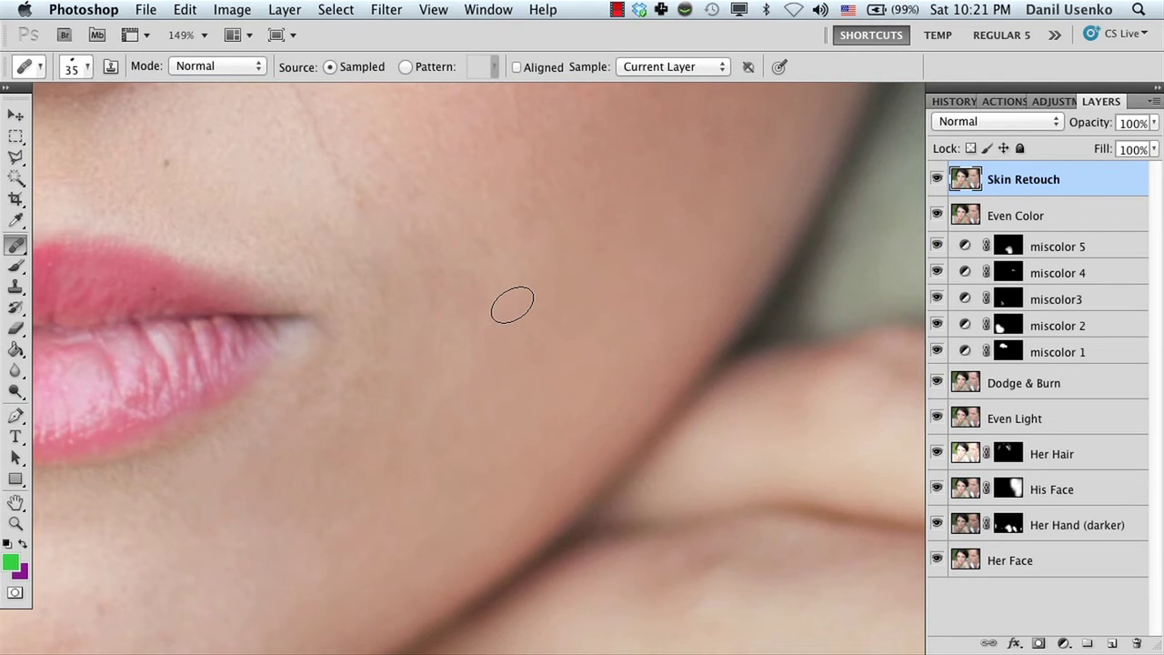
key("ctrl+z")
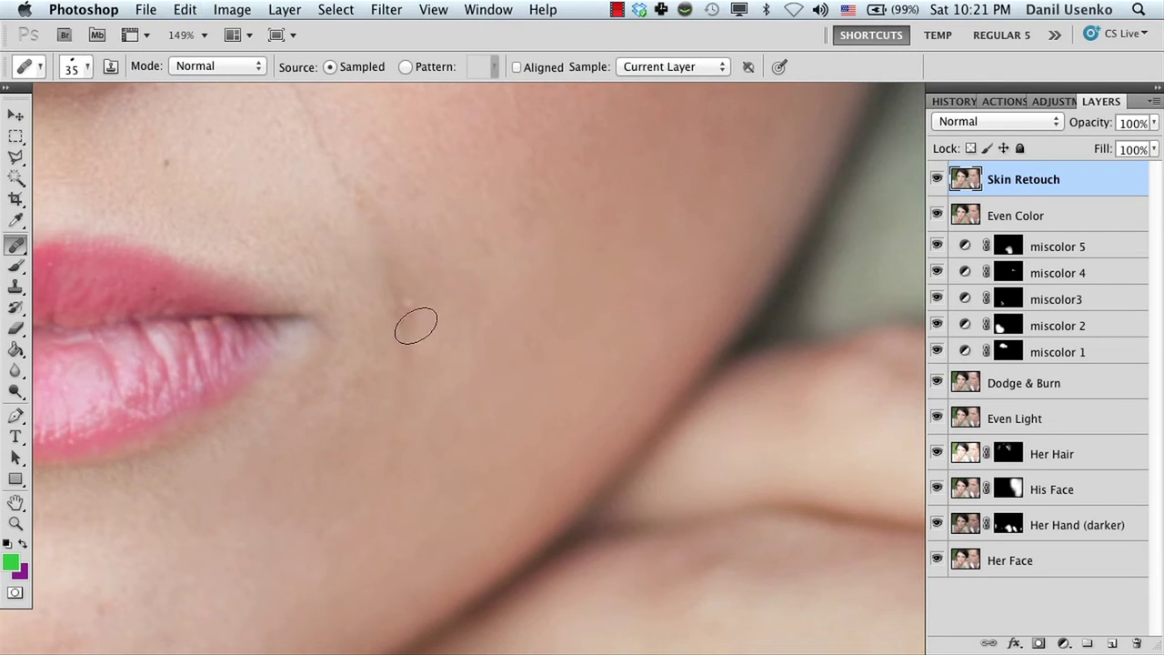
left_click(464, 321, "alt")
left_click_drag(415, 364, 401, 274)
scroll(475, 309, "up", 3)
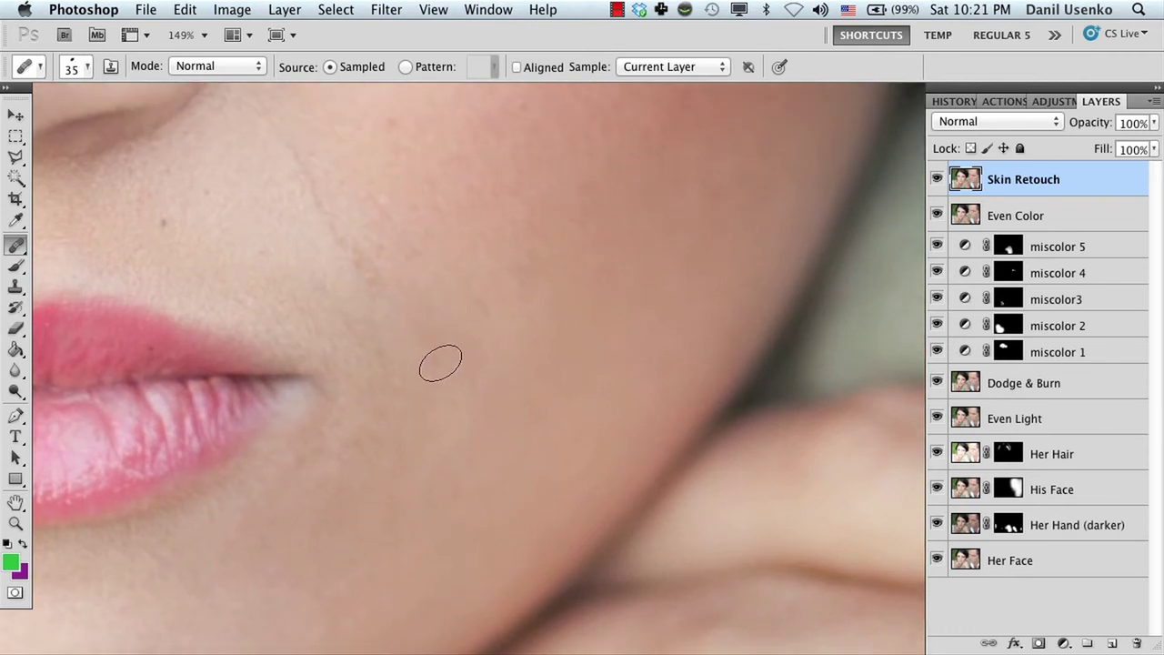
key("ctrl+z")
left_click_drag(454, 351, 473, 324)
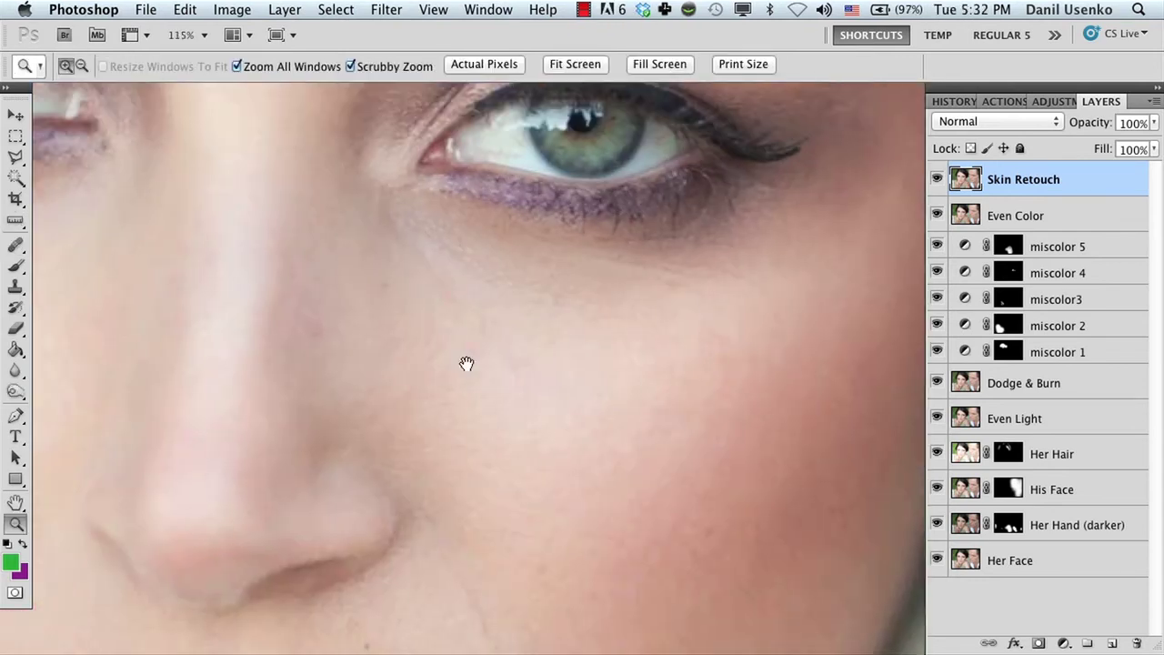
Zoom out to the full face, then magnify the forehead between her brows.
left_click_drag(465, 363, 410, 397)
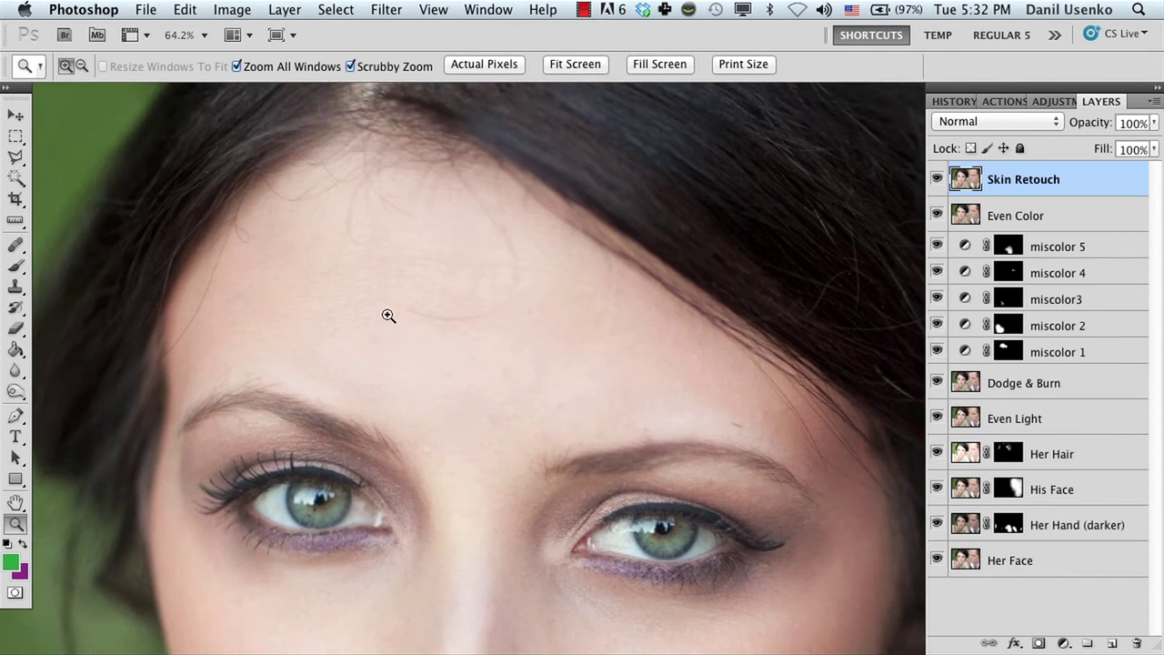
mouse_move(387, 314)
left_mouse_down()
mouse_move(453, 328)
mouse_move(439, 330)
mouse_move(506, 379)
mouse_move(455, 337)
mouse_move(485, 346)
left_mouse_up()
key("j")
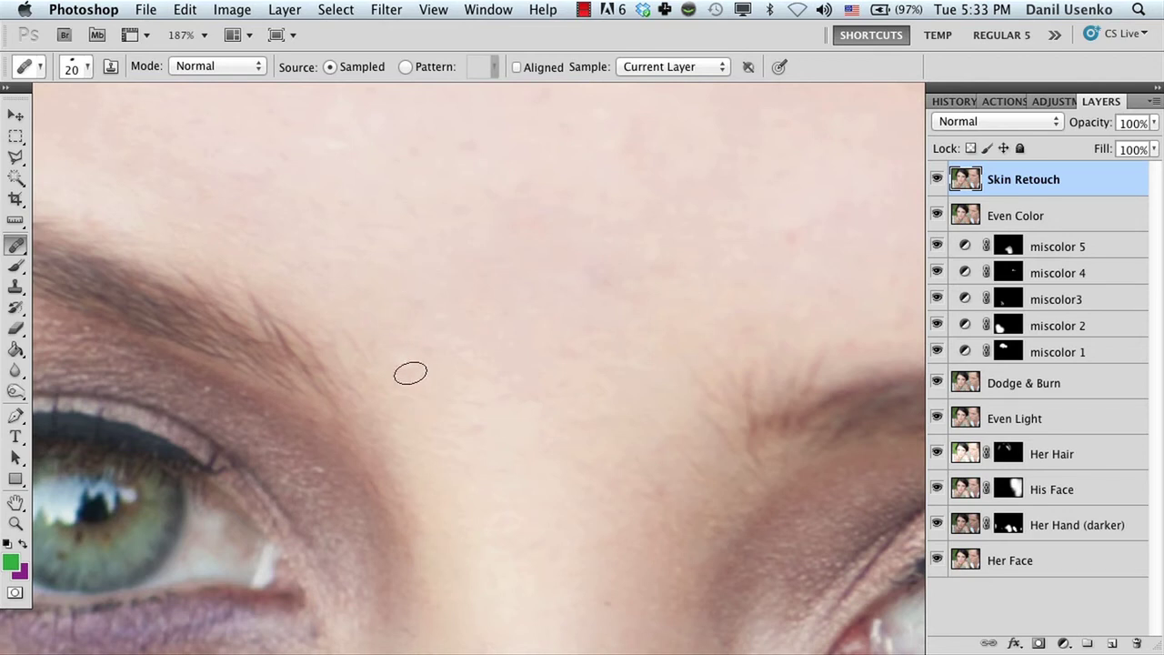
Heal several spots on the forehead above the brow, sampling clean forehead skin.
scroll(400, 337, "up", 5)
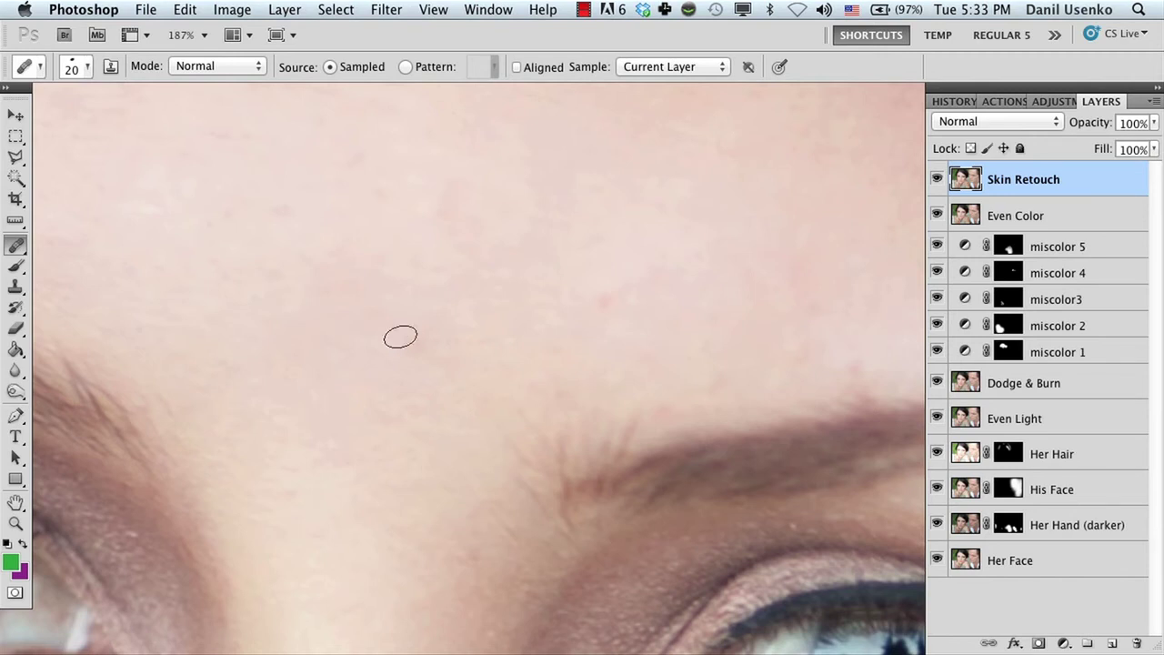
mouse_move(430, 327)
left_mouse_down()
mouse_move(391, 355)
mouse_move(481, 333)
mouse_move(312, 393)
mouse_move(379, 360)
mouse_move(380, 416)
mouse_move(407, 311)
mouse_move(447, 428)
mouse_move(420, 417)
mouse_move(419, 402)
mouse_move(450, 391)
left_mouse_up()
left_click(436, 337, "alt")
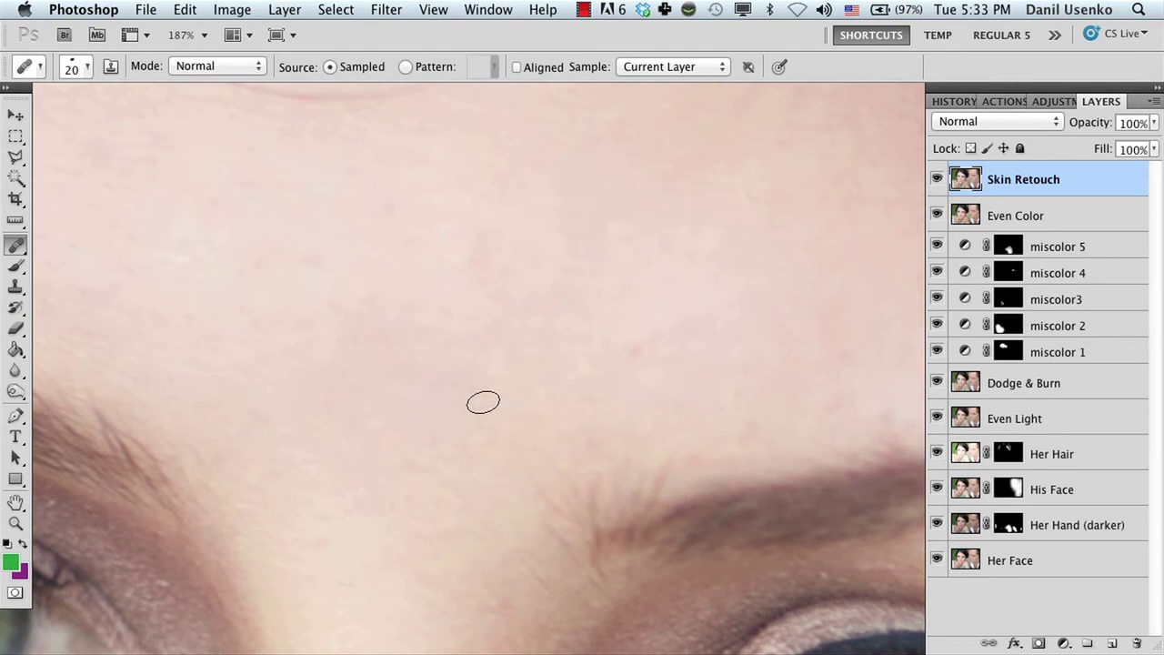
left_click_drag(587, 357, 426, 370)
left_click(475, 333, "alt")
left_click(475, 366)
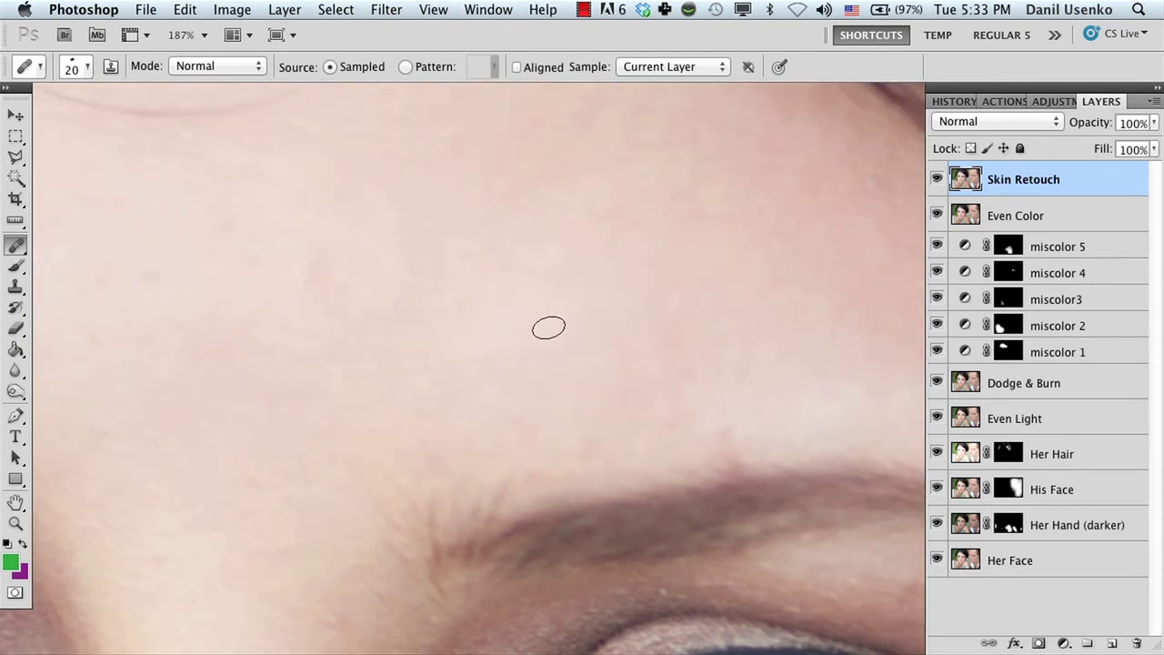
left_click_drag(548, 325, 394, 337)
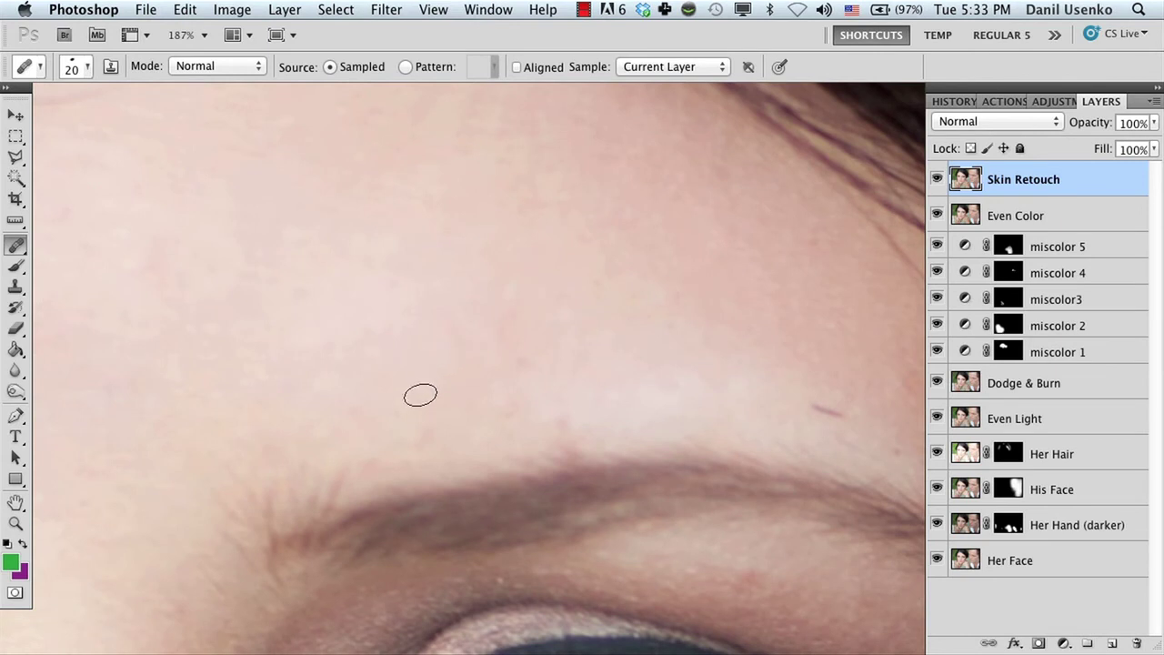
left_click(418, 379)
Heal the pale blemishes near the brow, then pan toward the hairline and eyebrow.
scroll(428, 379, "right", 5)
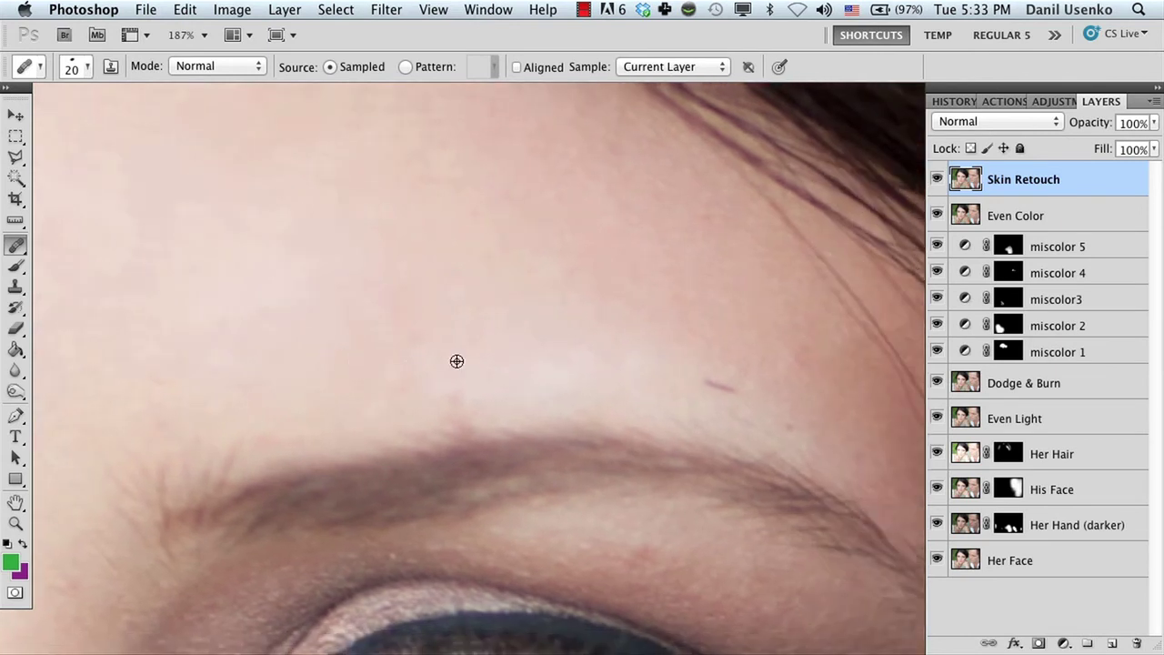
left_click(406, 354)
scroll(546, 310, "right", 5)
scroll(545, 309, "down", 2)
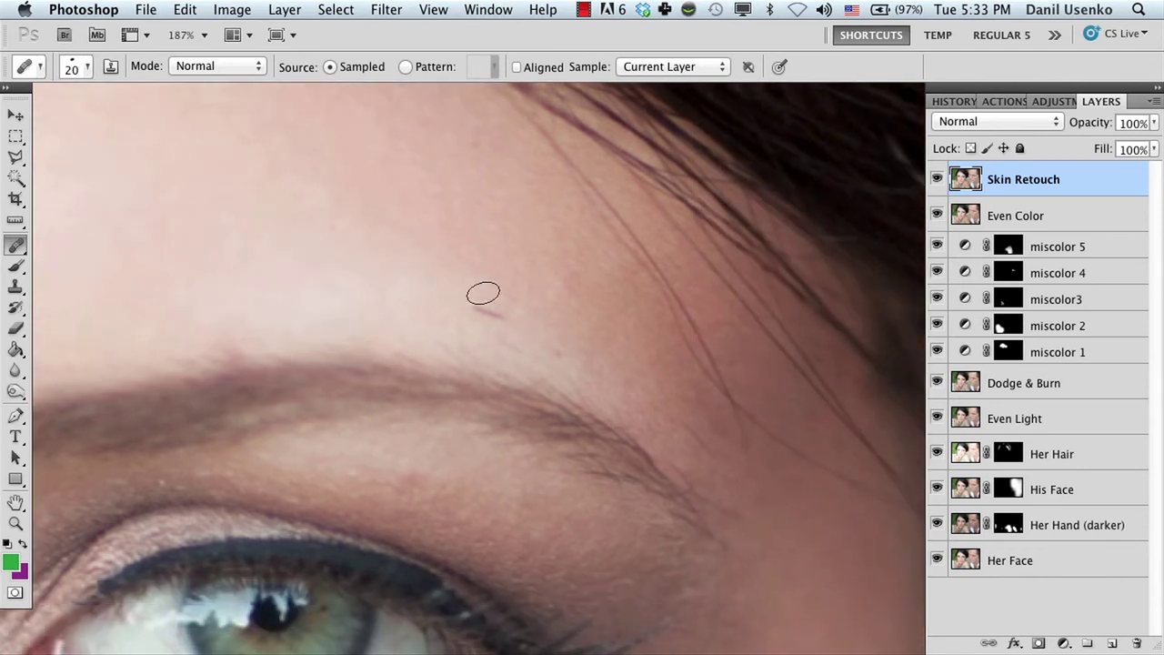
left_click(486, 307)
scroll(520, 331, "up", 1)
scroll(519, 332, "right", 1)
left_click(532, 320)
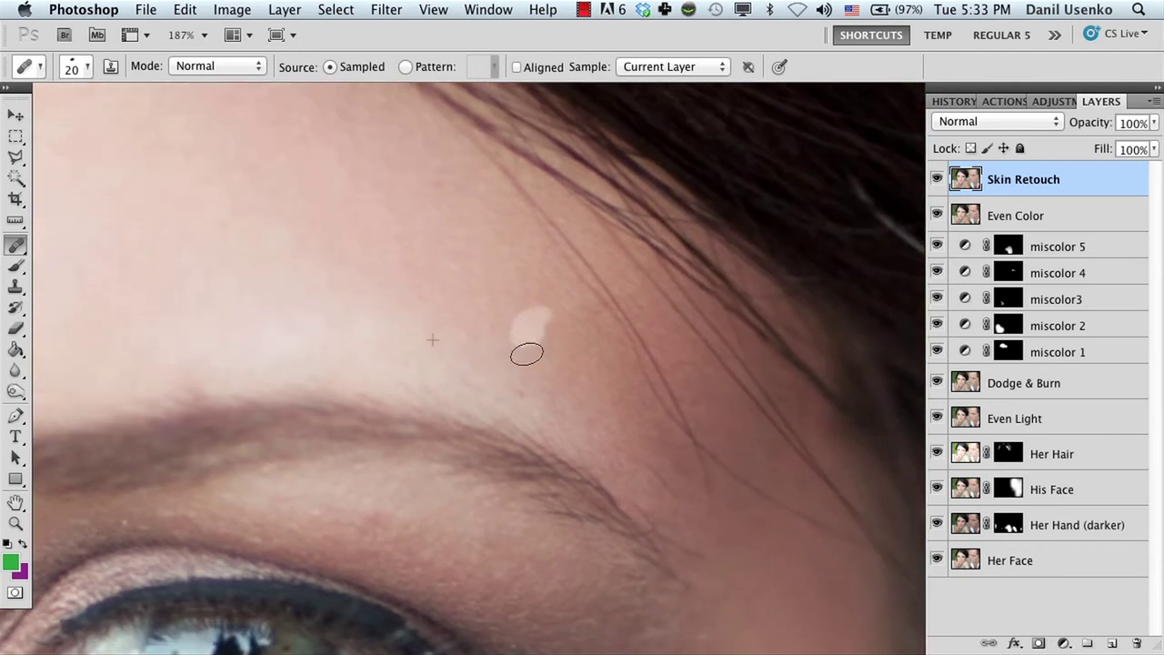
scroll(531, 312, "right", 1)
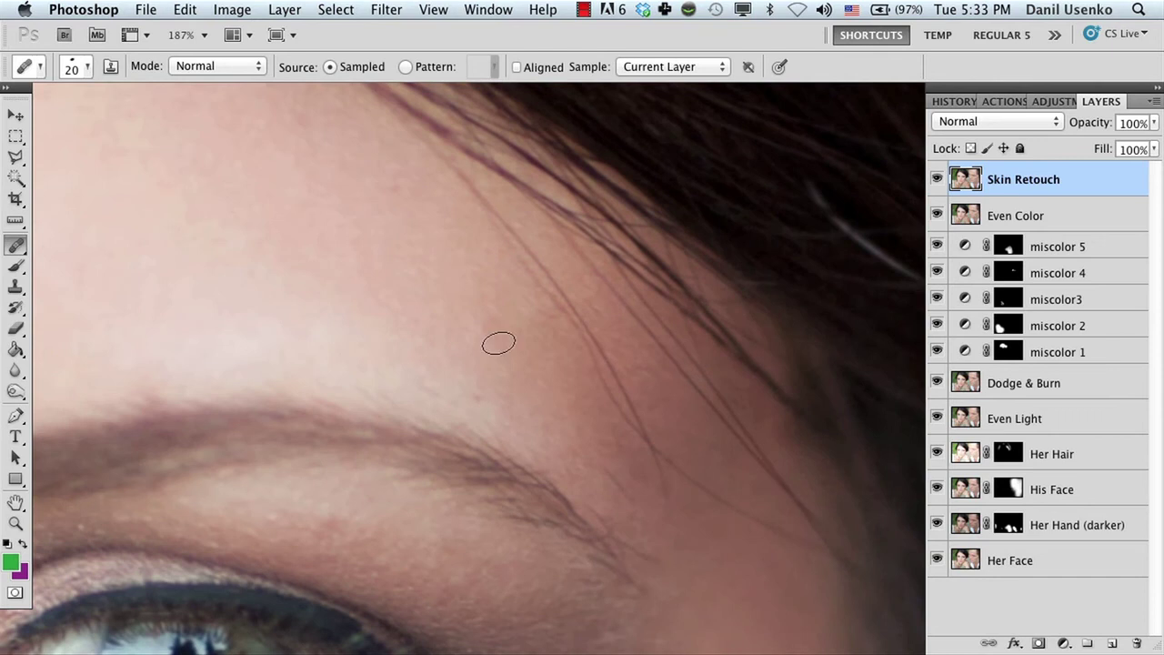
scroll(410, 340, "up", 2)
scroll(411, 340, "left", 1)
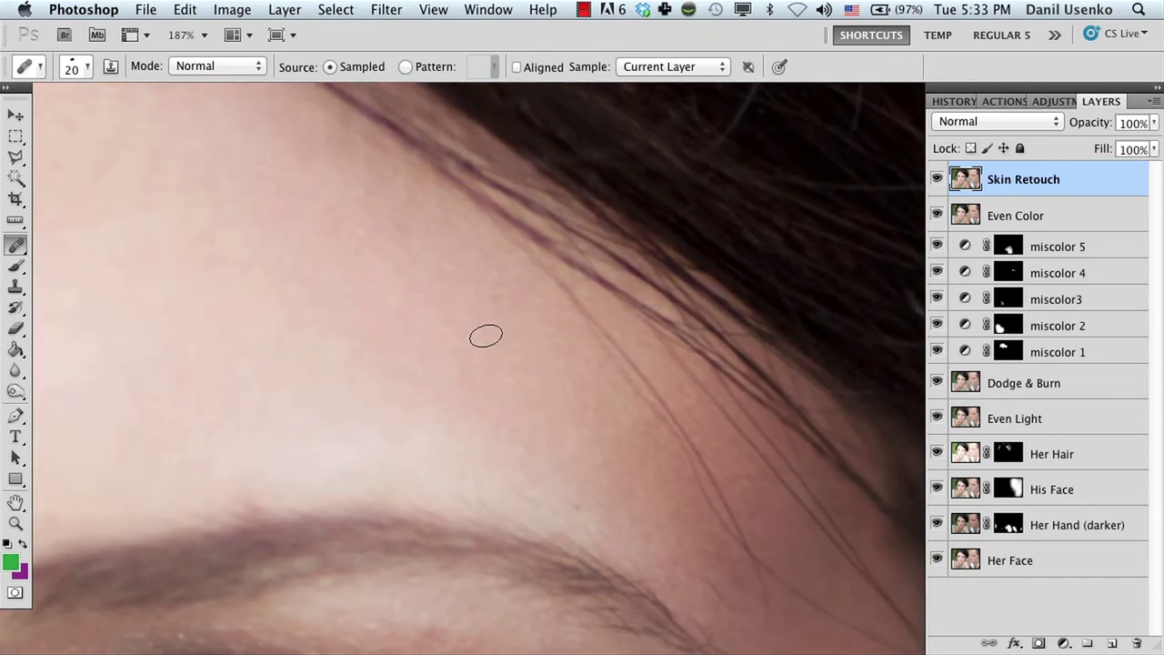
scroll(418, 311, "left", 10)
scroll(418, 311, "up", 2)
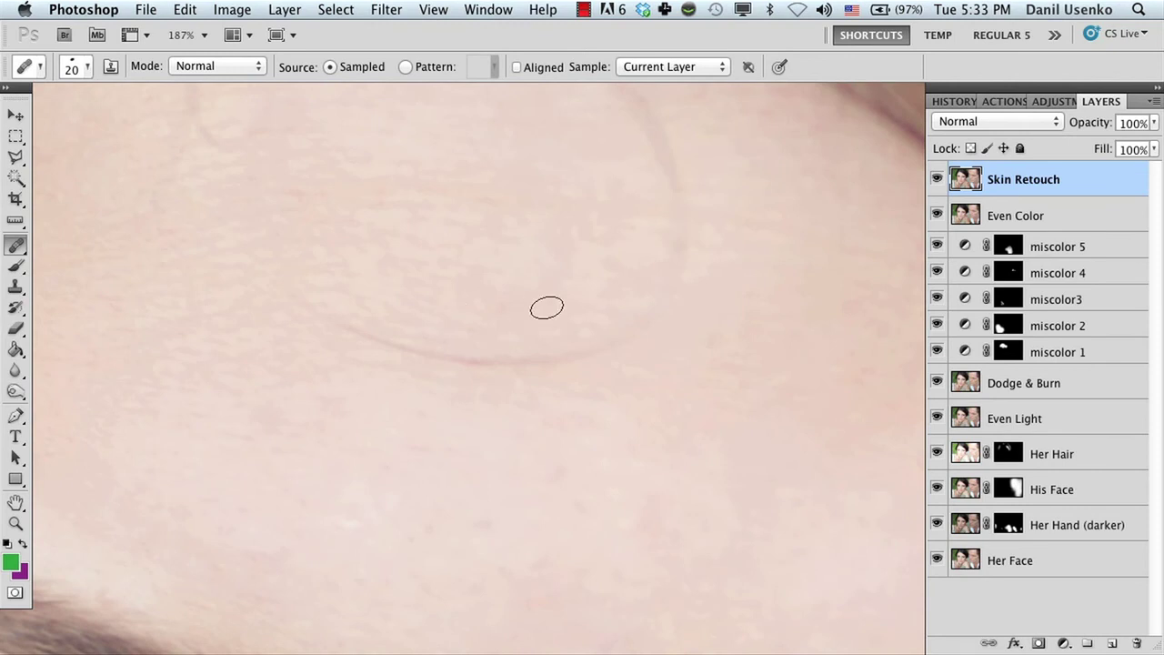
left_click_drag(467, 297, 470, 398)
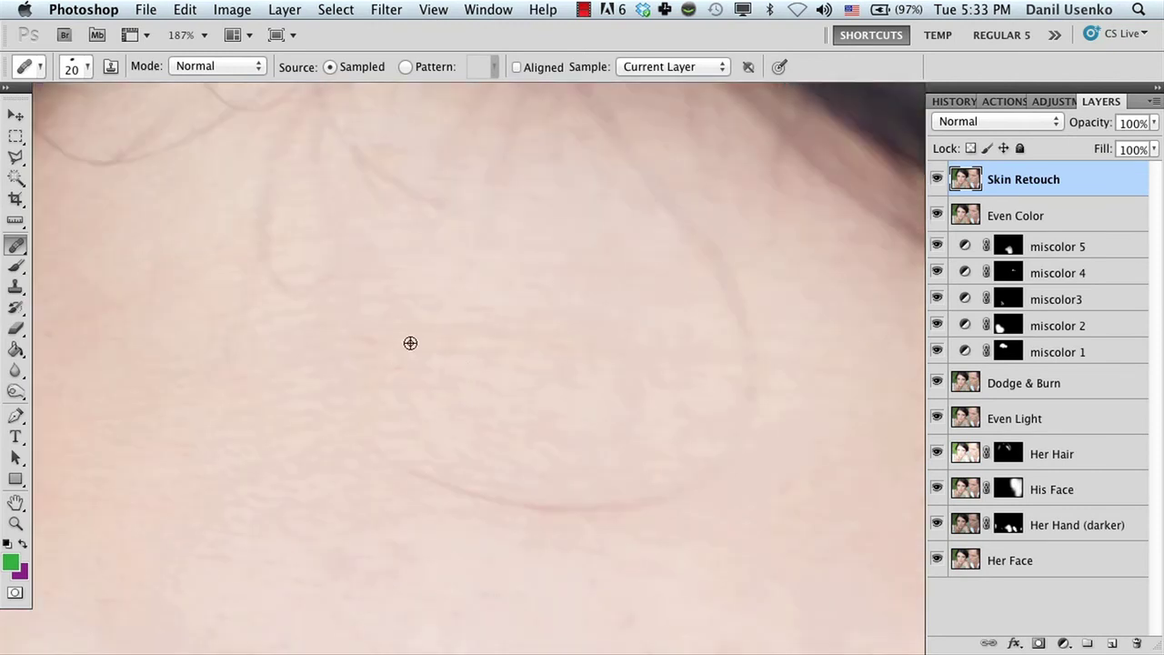
mouse_move(221, 370)
left_mouse_down()
mouse_move(434, 390)
mouse_move(397, 263)
left_mouse_up()
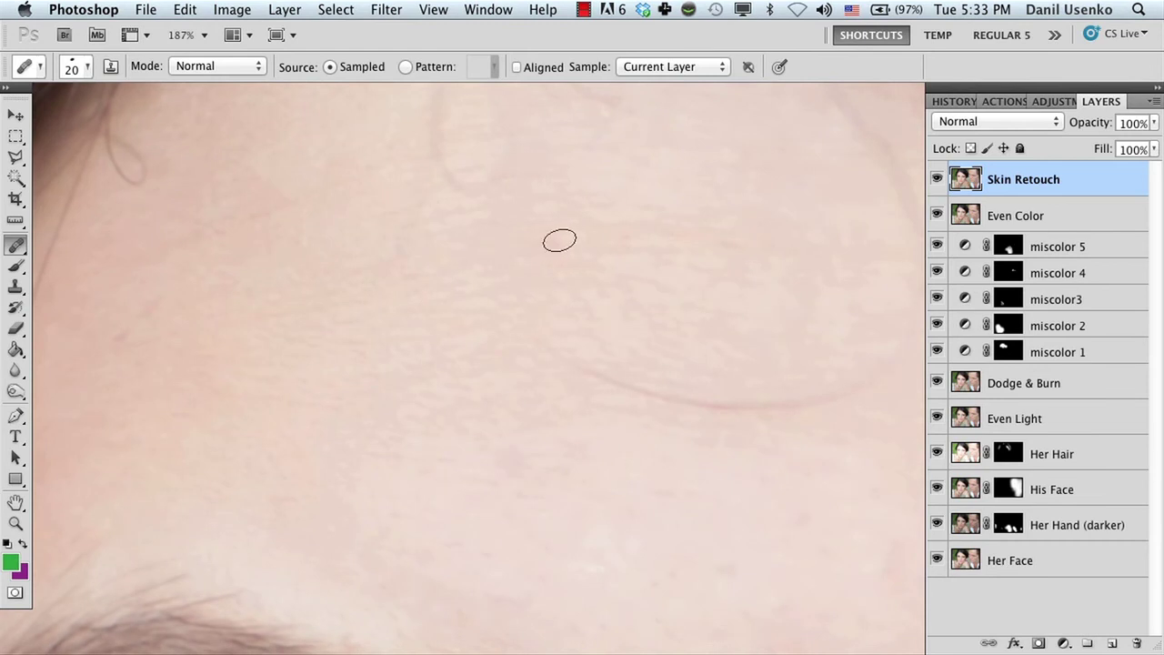
left_click_drag(503, 462, 396, 320)
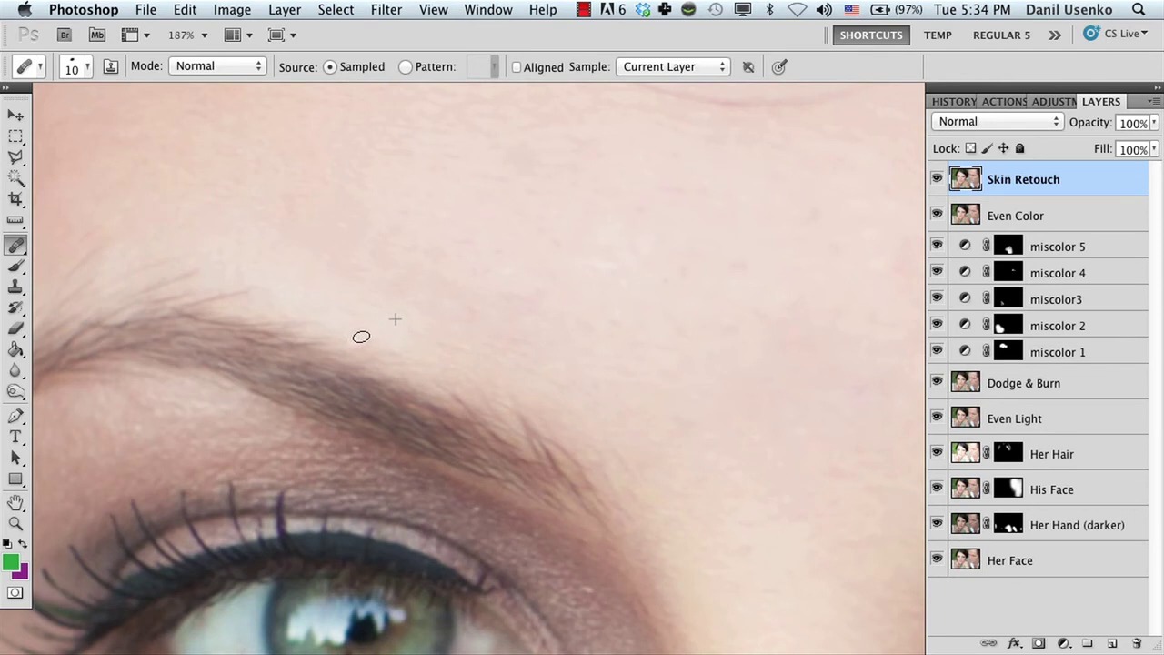
Zoom out, move the view to the cheek beside the mouth, and set the brush to 20 px.
key("z")
left_click_drag(460, 348, 408, 255)
scroll(371, 319, "down", 5)
key("j")
left_click_drag(397, 306, 447, 302)
key("bracketright")
key("bracketright")
key("bracketright")
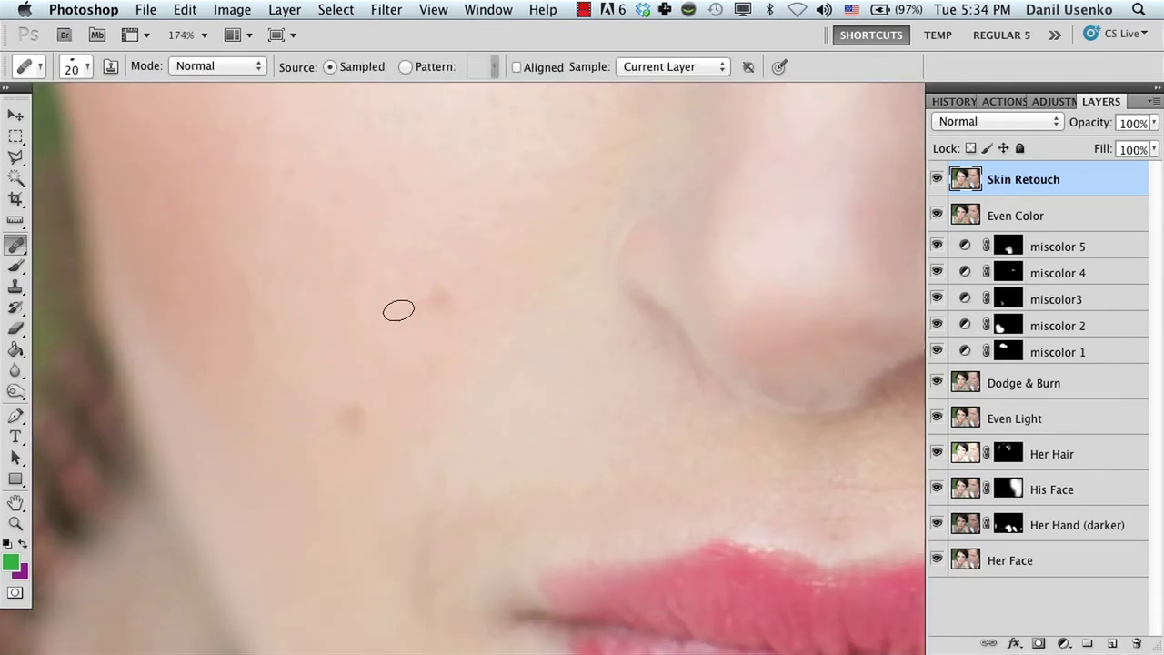
scroll(273, 350, "up", 5)
scroll(320, 338, "up", 10)
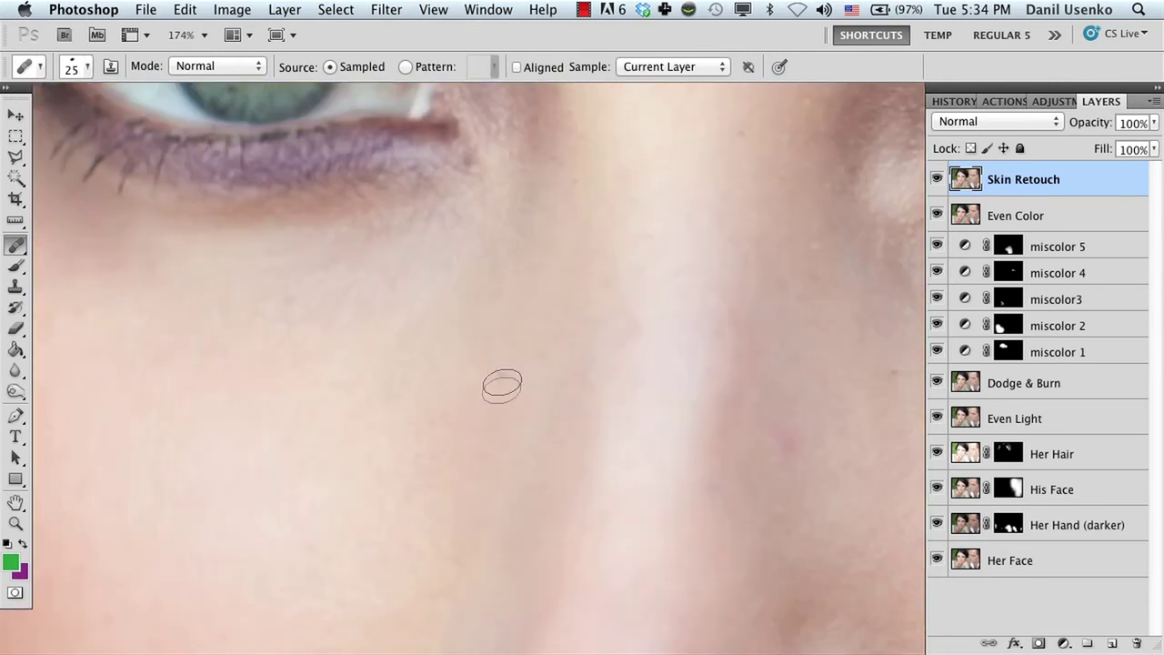
scroll(499, 385, "right", 10)
scroll(363, 353, "down", 5)
key("bracketleft")
scroll(391, 392, "down", 3)
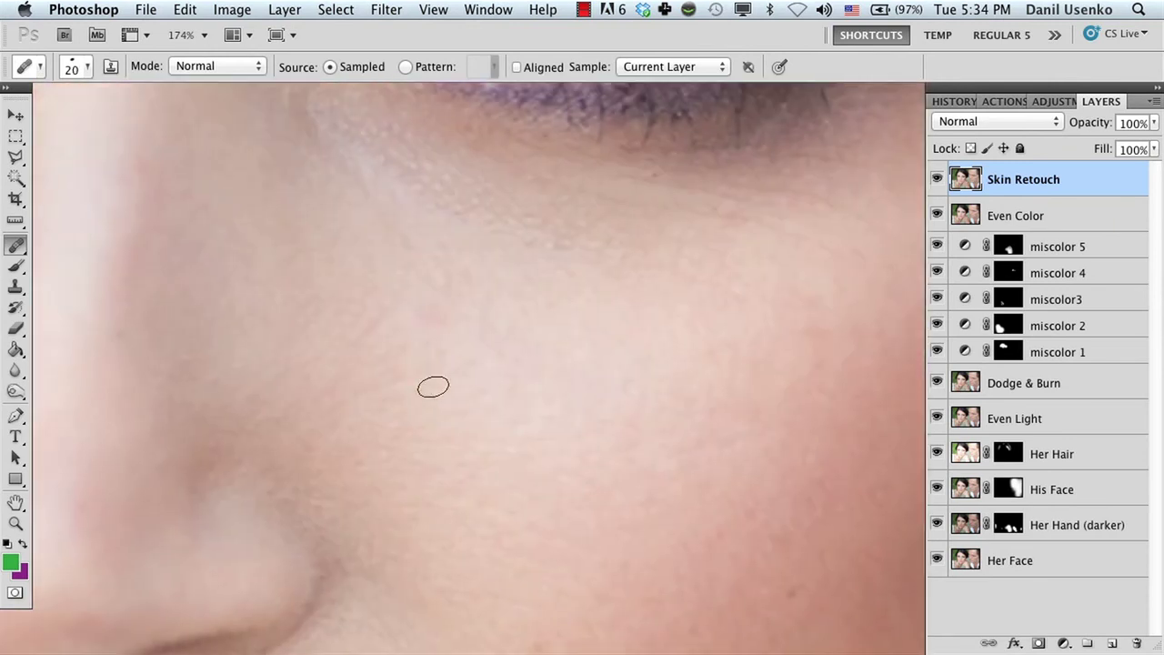
scroll(437, 409, "right", 5)
scroll(437, 409, "down", 6)
scroll(491, 353, "down", 3)
scroll(505, 358, "left", 4)
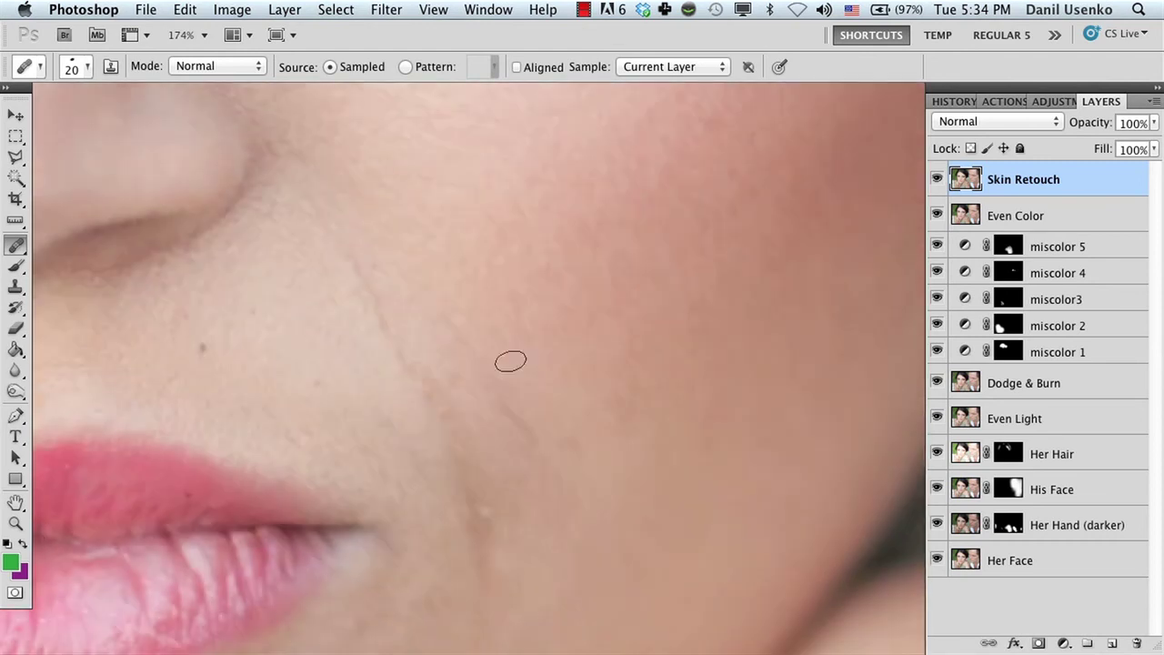
scroll(565, 436, "down", 3)
scroll(543, 417, "right", 2)
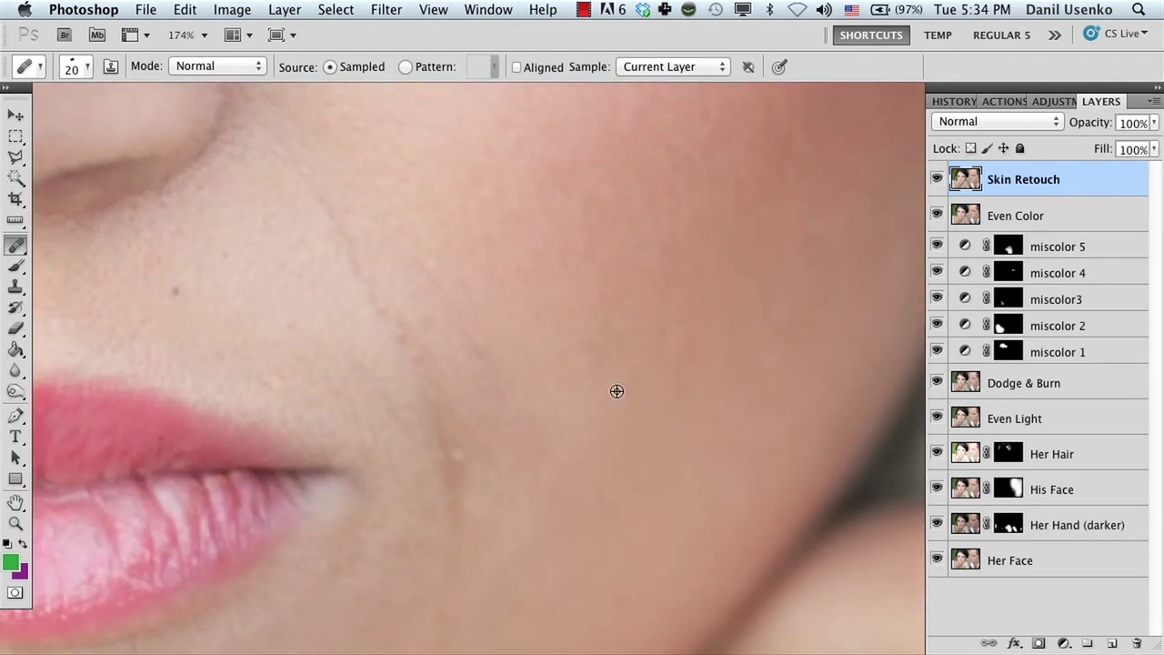
scroll(480, 361, "down", 2)
scroll(480, 360, "left", 2)
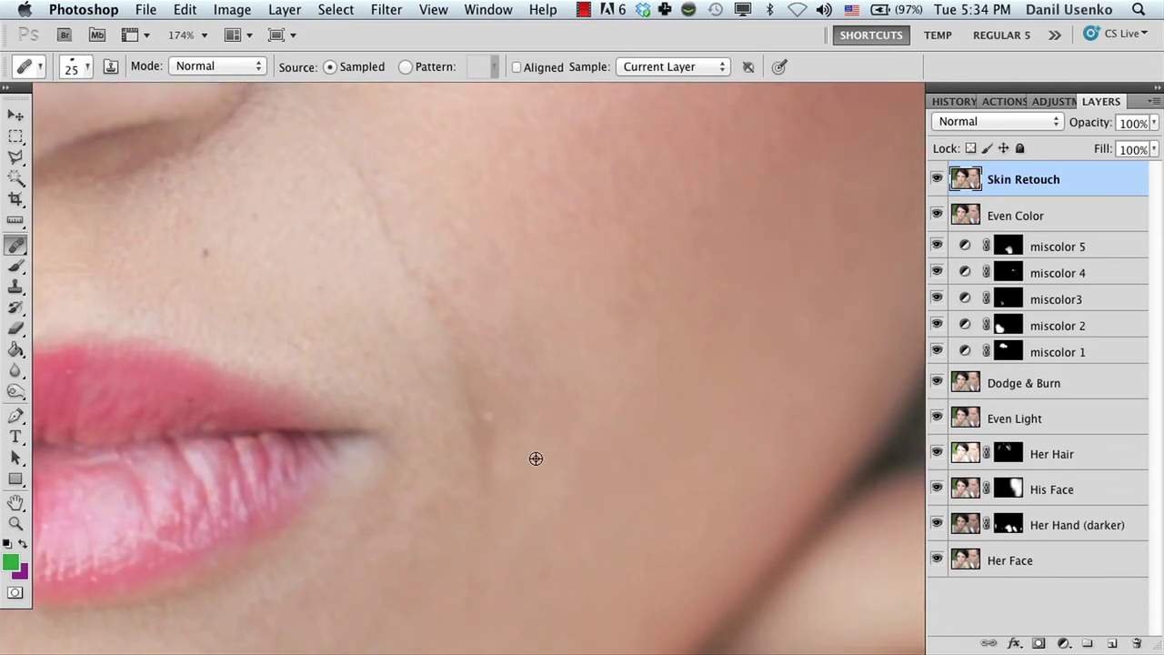
Smooth the crease beside the mouth, then sample clean skin below the mouth corner.
mouse_move(536, 458)
left_mouse_down()
mouse_move(535, 299)
mouse_move(543, 438)
left_mouse_up()
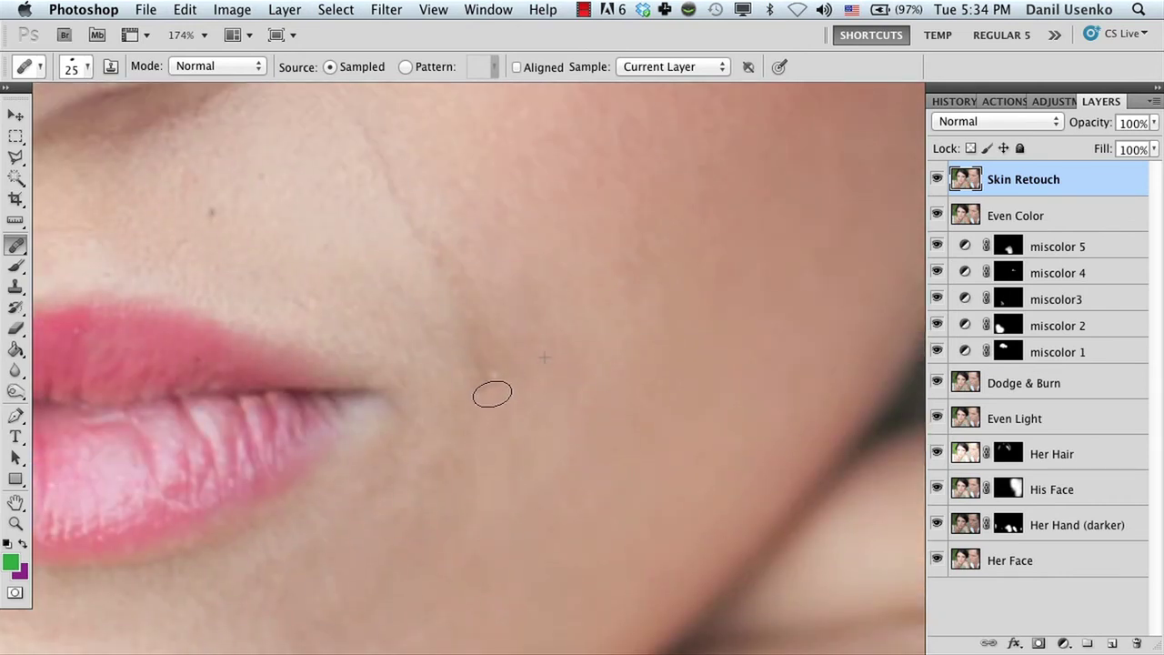
scroll(530, 357, "up", 3)
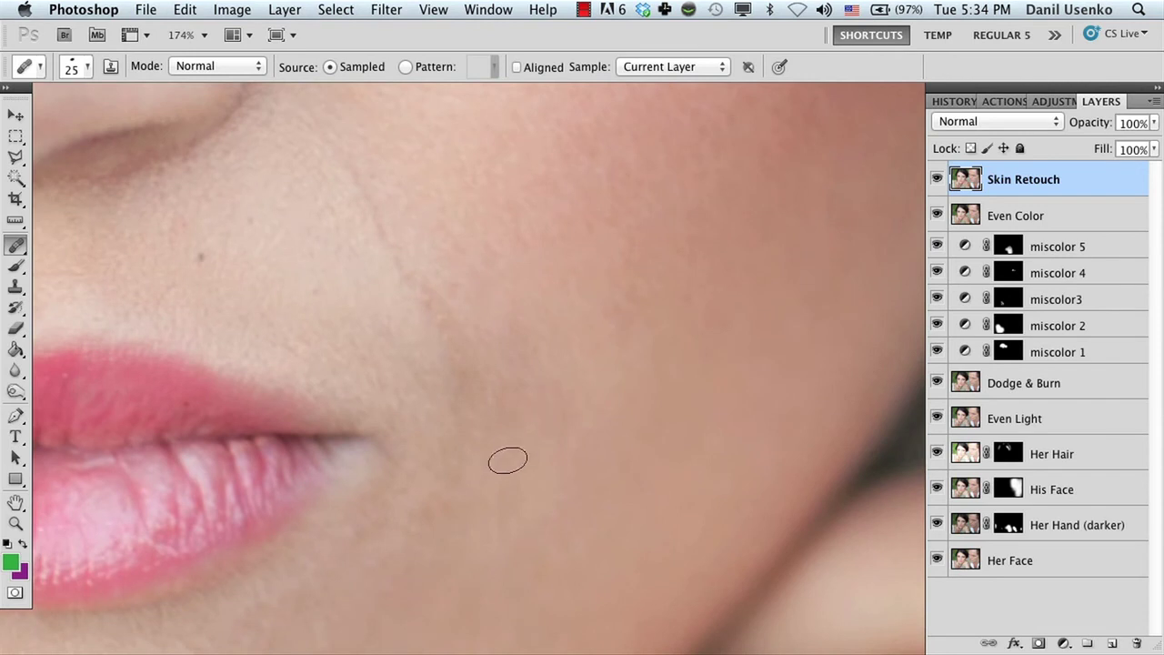
left_click_drag(539, 381, 544, 437)
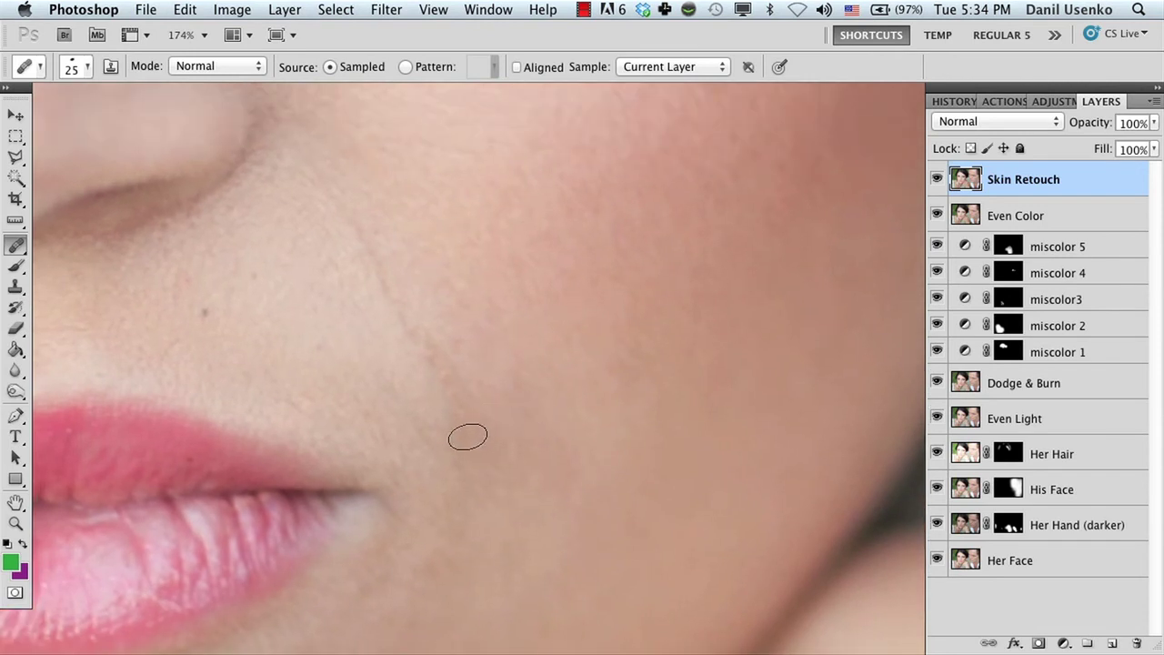
mouse_move(467, 437)
left_mouse_down()
mouse_move(453, 372)
mouse_move(359, 223)
left_mouse_up()
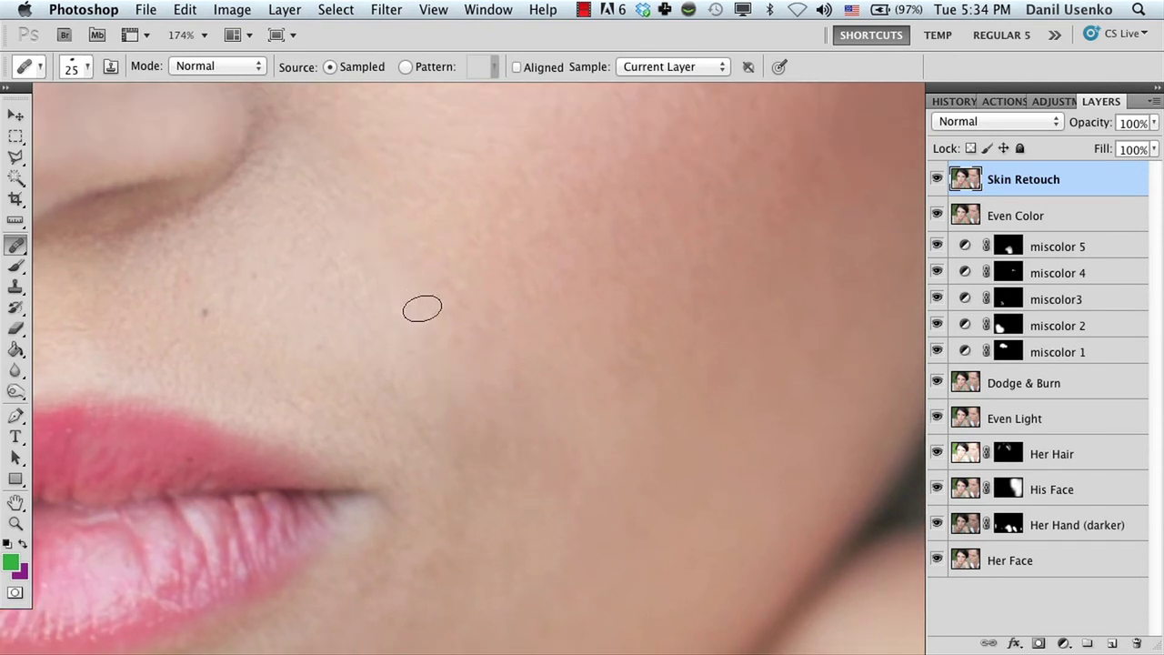
mouse_move(555, 358)
left_mouse_down()
mouse_move(522, 317)
mouse_move(524, 286)
left_mouse_up()
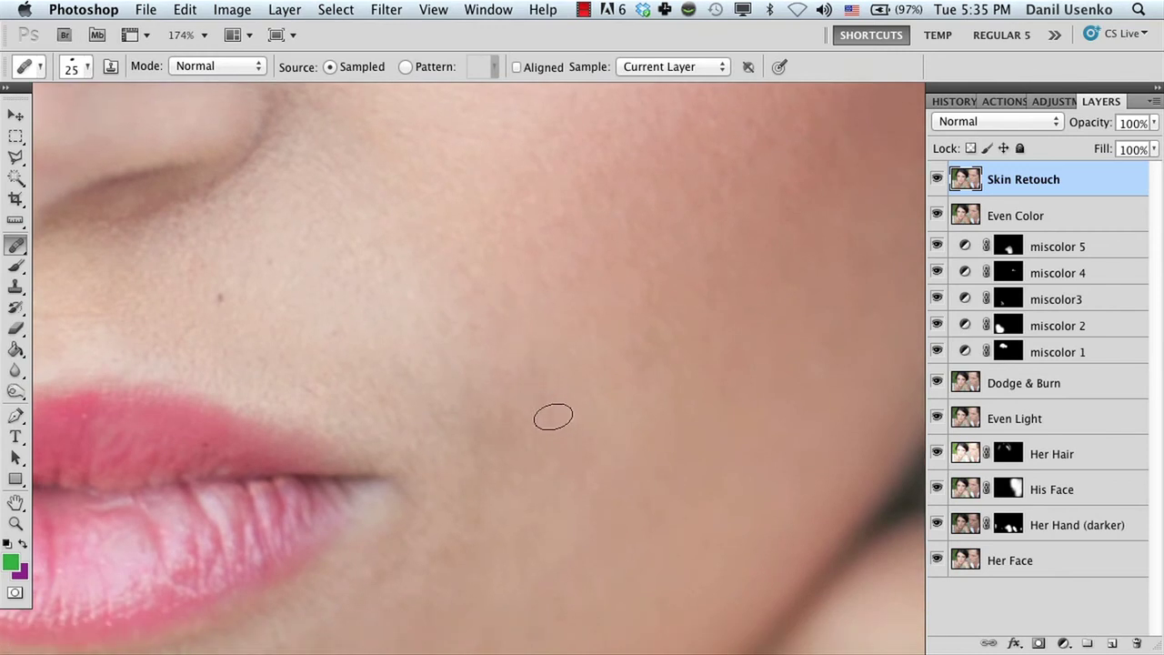
left_click_drag(560, 402, 542, 346)
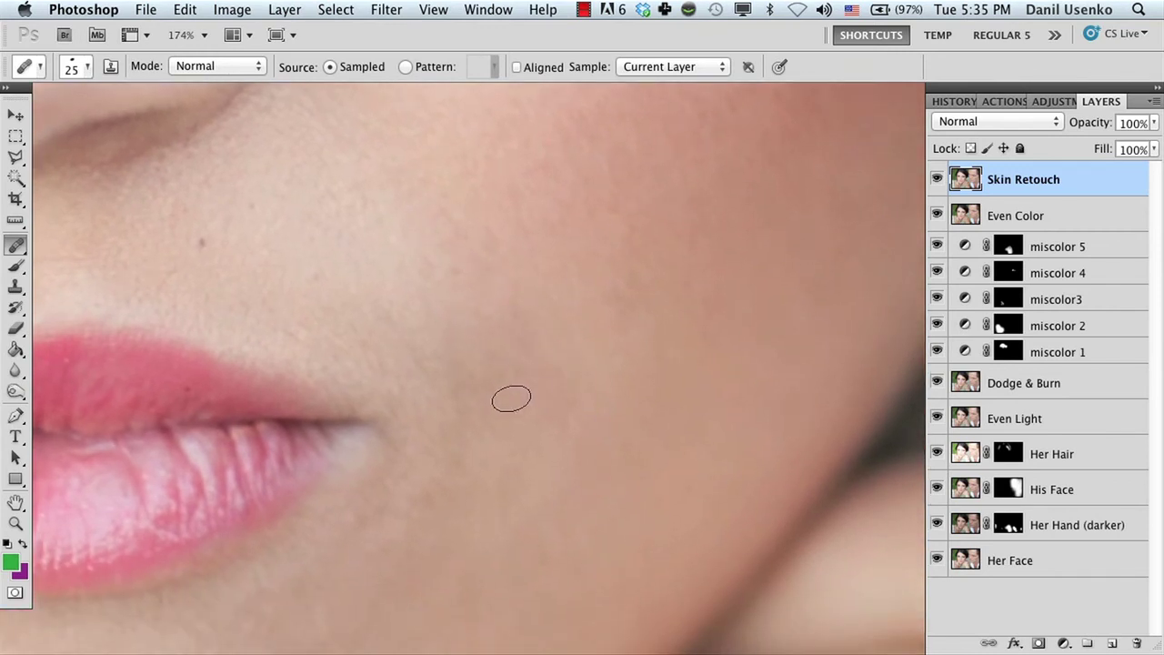
left_click_drag(502, 486, 574, 308)
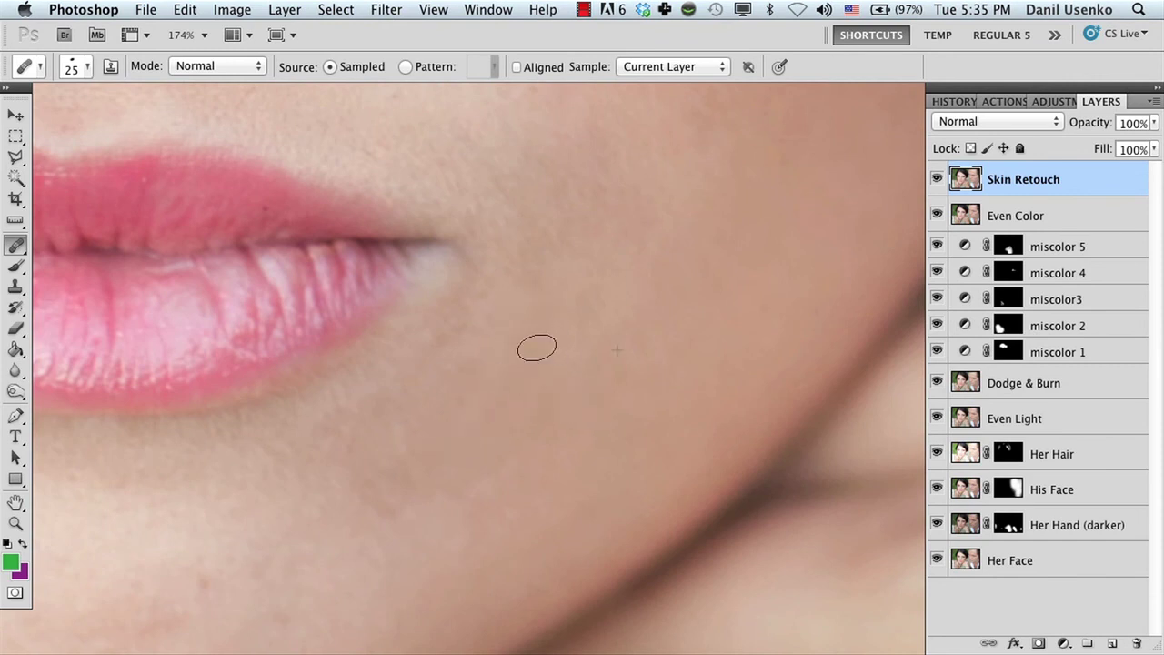
left_click(564, 373, "alt")
left_click(474, 396)
scroll(429, 446, "down", 4)
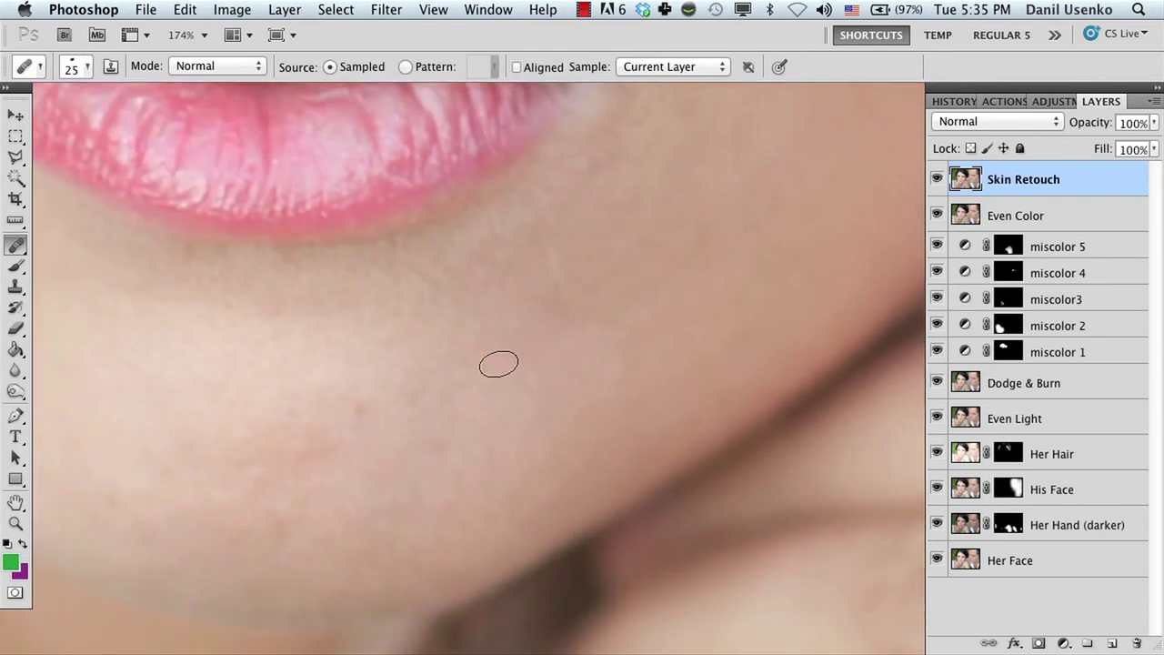
scroll(465, 341, "up", 2)
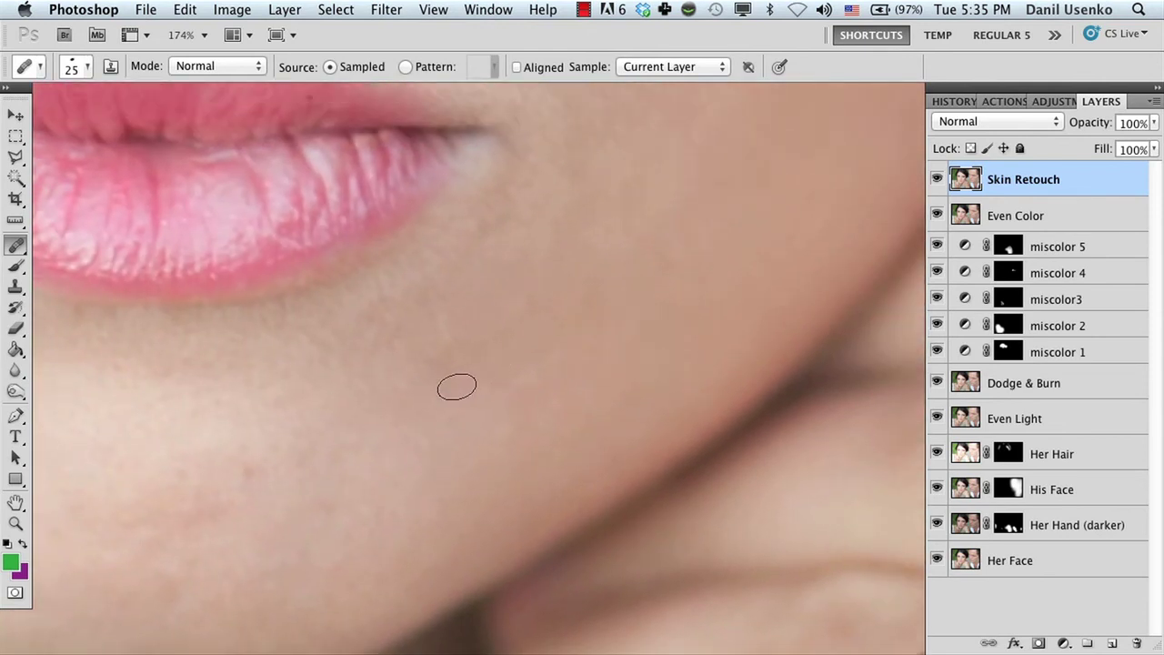
scroll(509, 346, "up", 1)
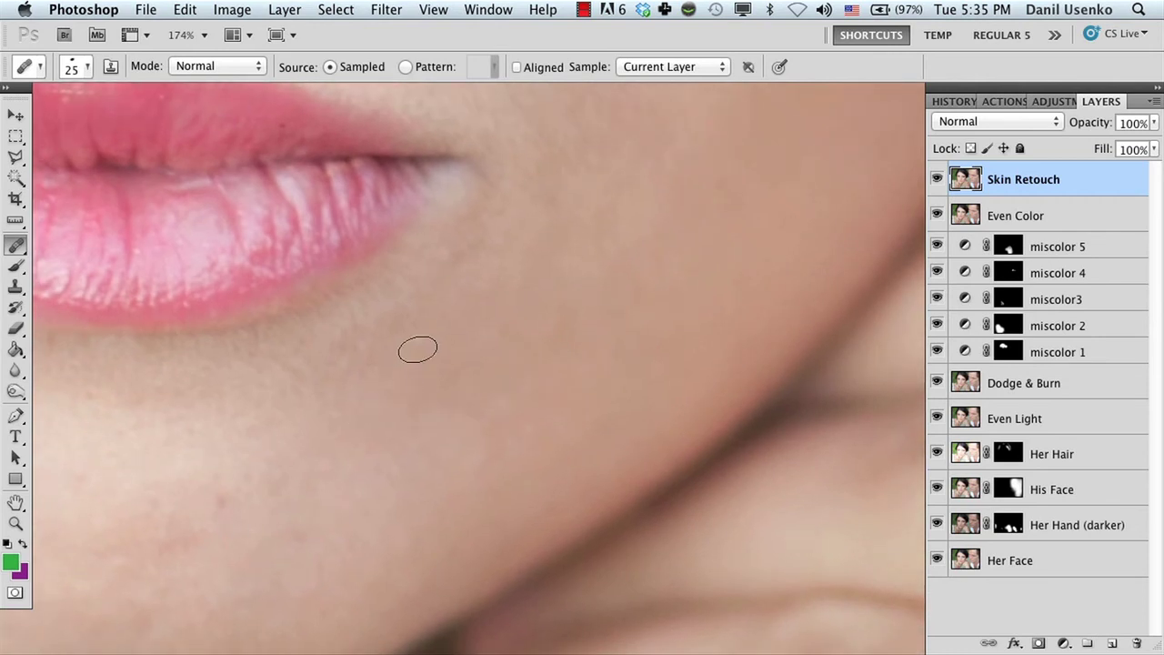
scroll(426, 421, "up", 1)
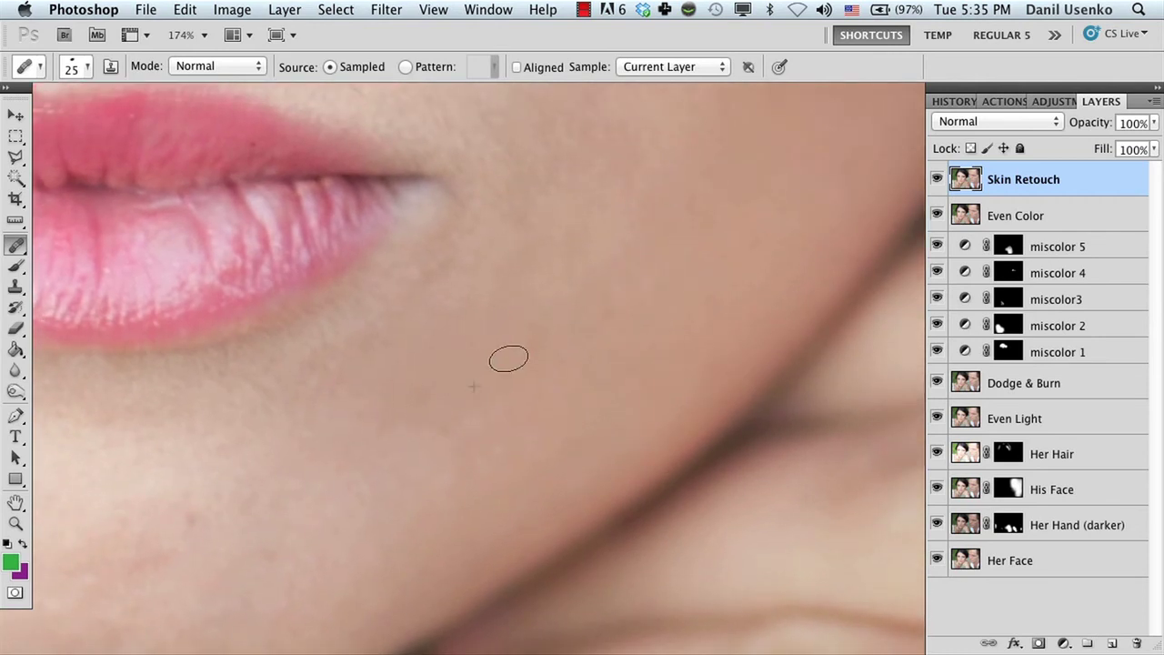
scroll(543, 346, "up", 2)
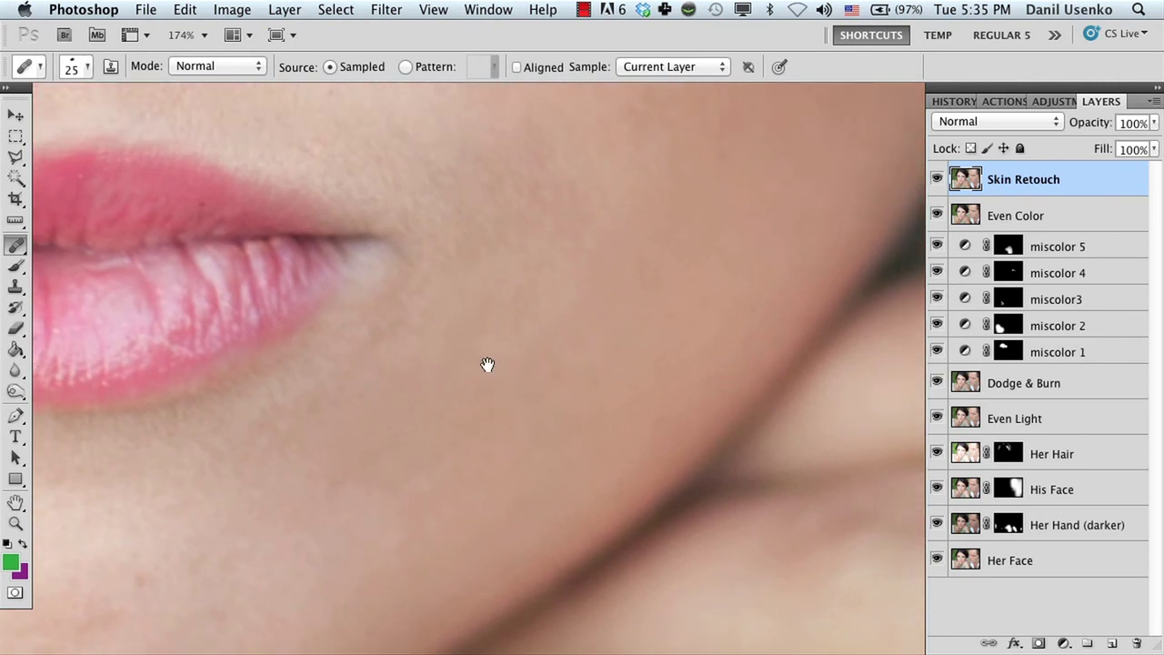
scroll(442, 481, "down", 4)
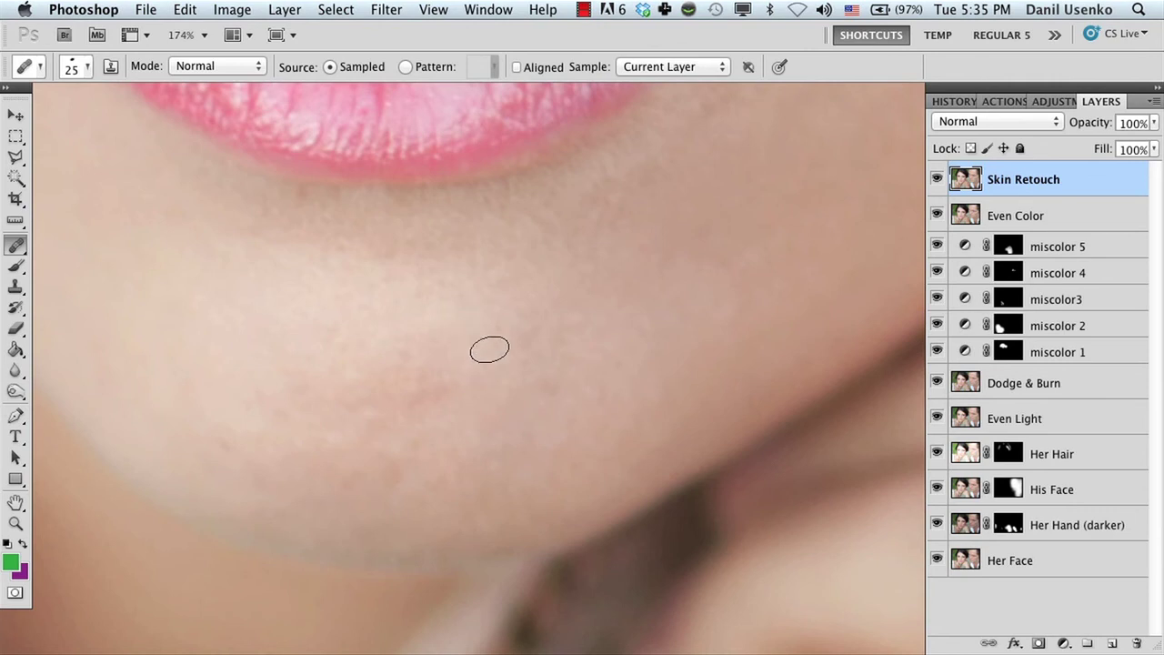
Sample clean chin skin and heal the fine line above the upper lip.
left_click(428, 408, "alt")
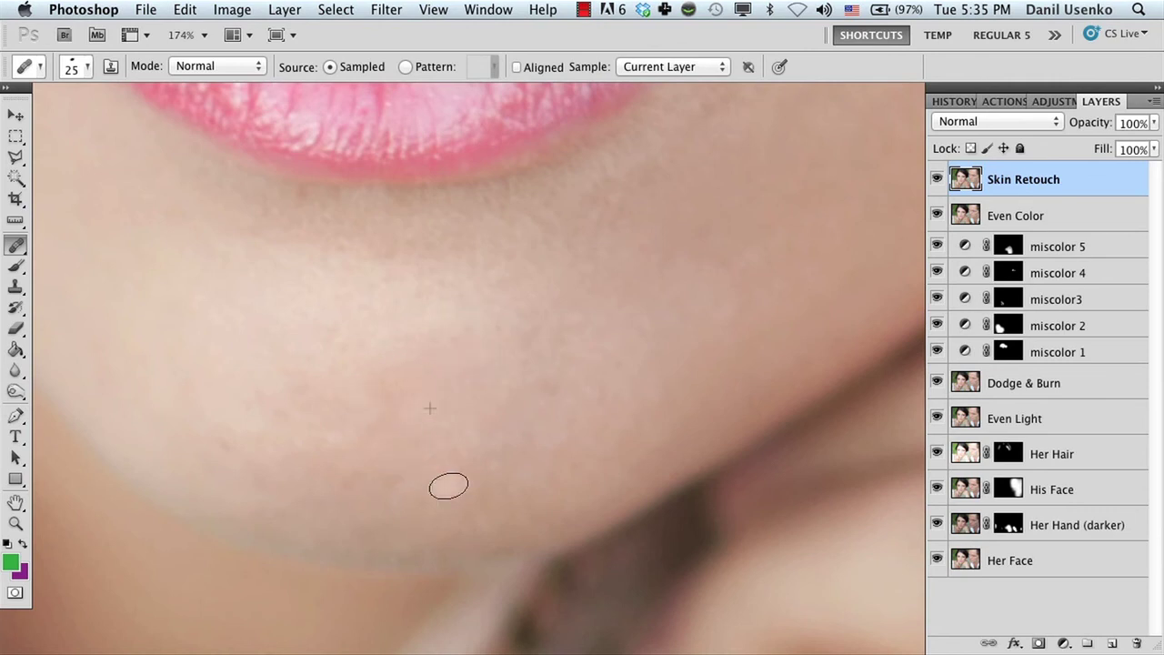
scroll(400, 464, "up", 10)
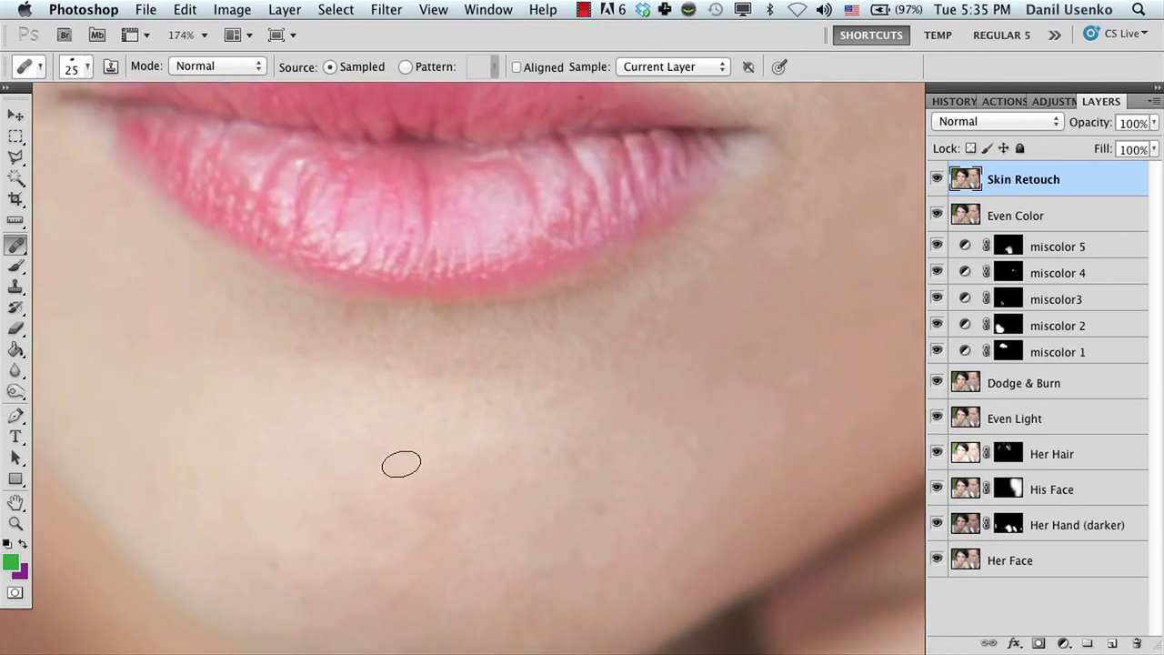
scroll(394, 519, "up", 5)
scroll(394, 518, "right", 3)
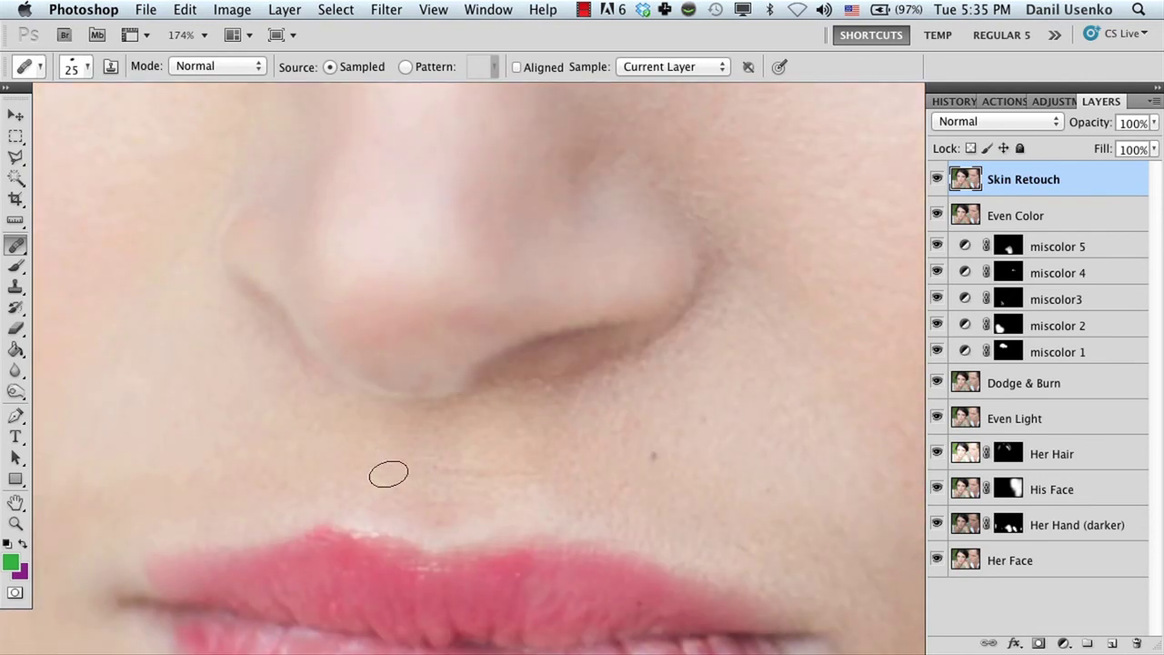
left_click_drag(388, 473, 558, 483)
Bring the cheek beside and below the lip corner into view and enlarge the Healing Brush to 30 px.
scroll(437, 496, "right", 5)
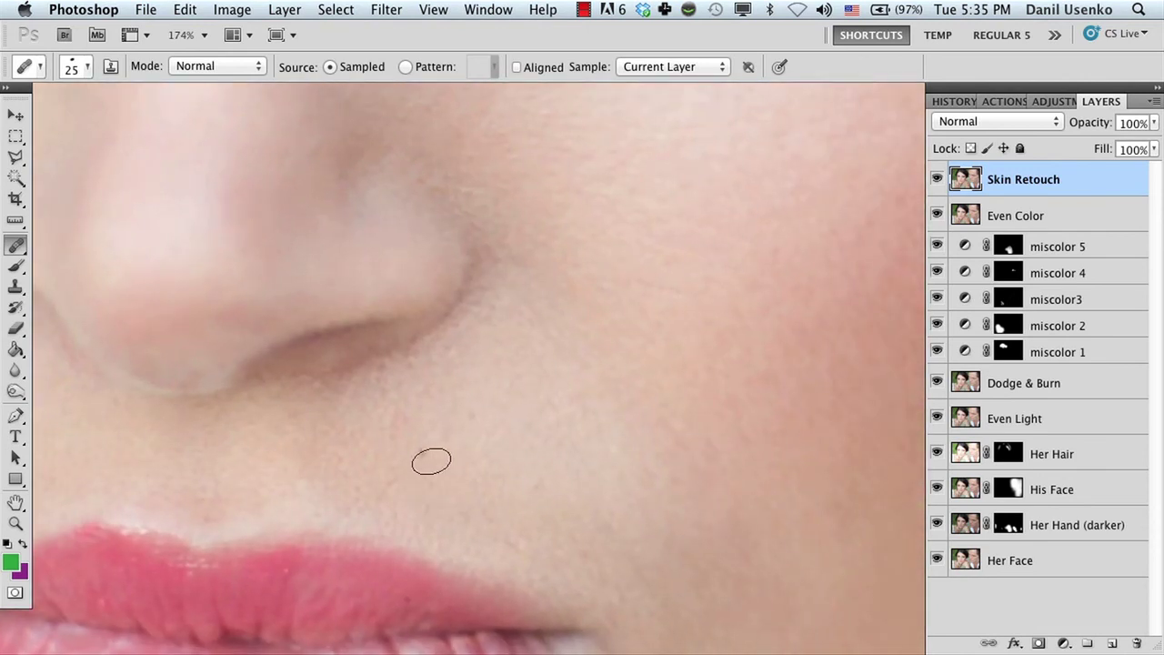
scroll(476, 475, "down", 5)
scroll(476, 475, "right", 4)
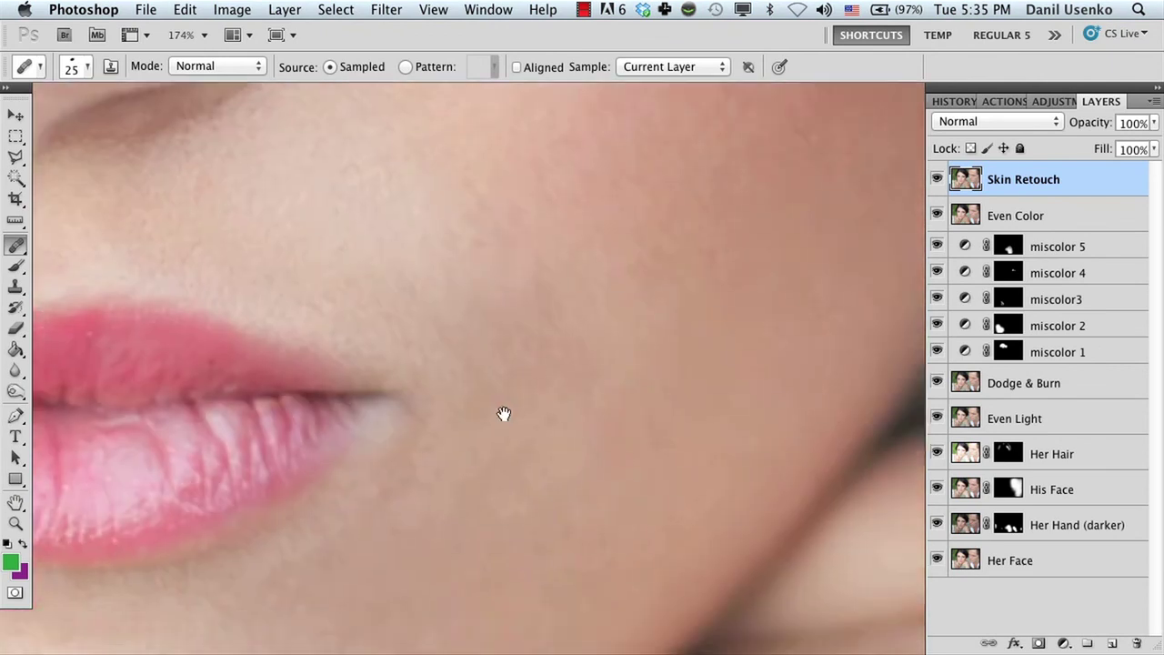
left_click_drag(503, 413, 476, 389)
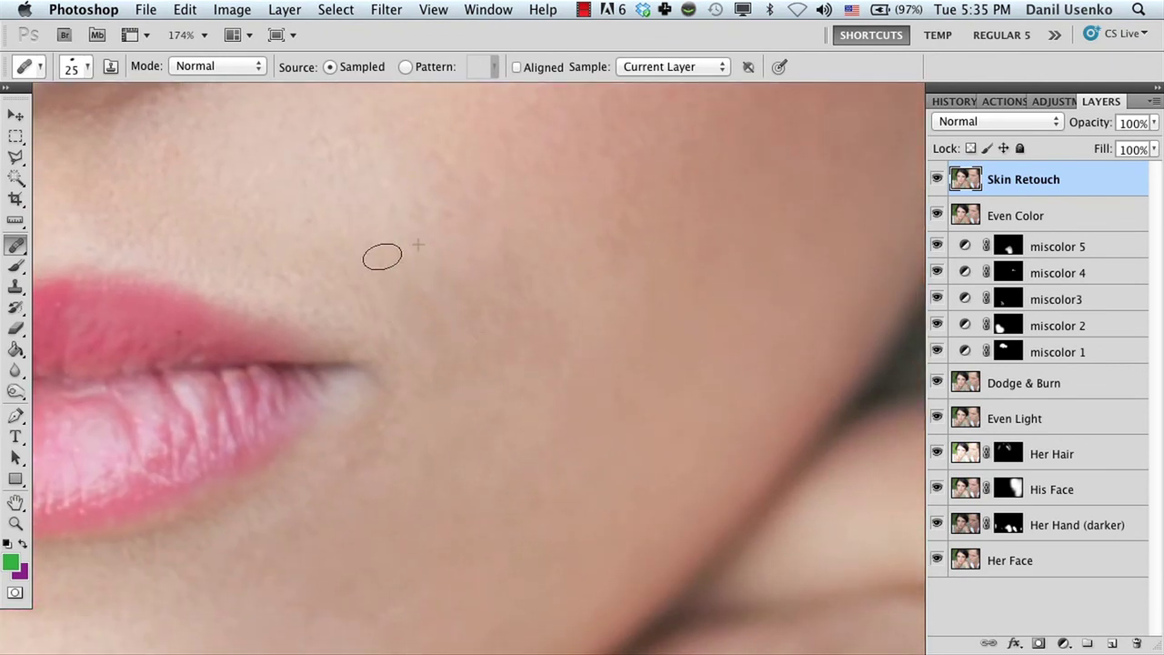
left_click_drag(401, 452, 495, 307)
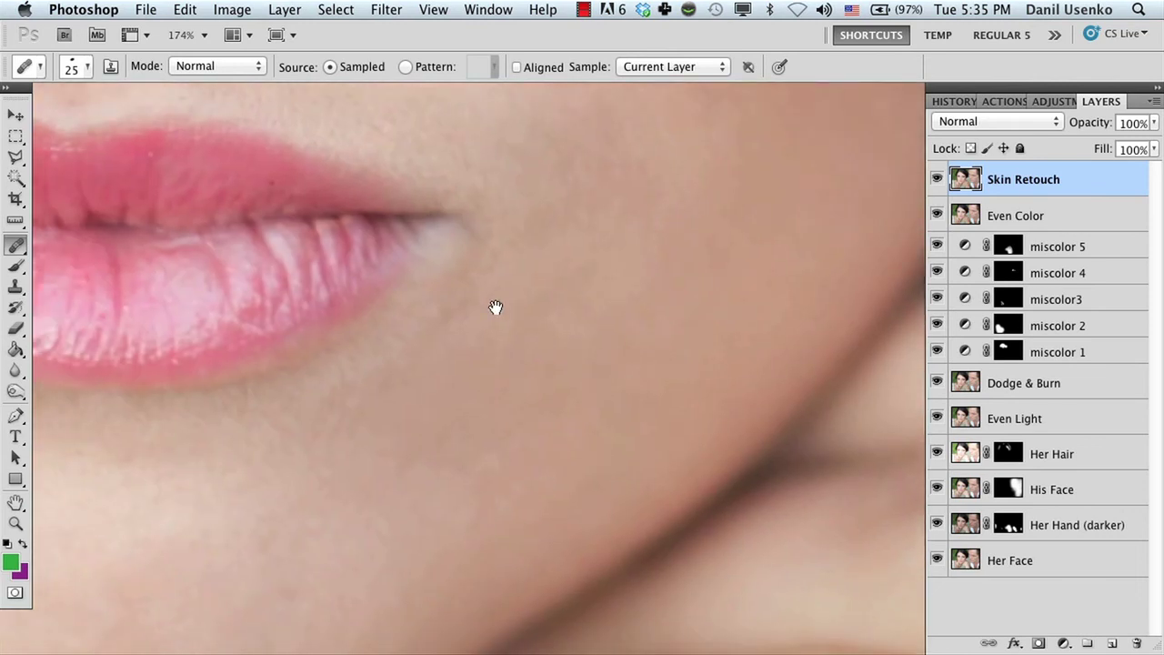
key("bracketright")
Sample clean cheek skin, heal the blotchy patch beside the mouth corner, and shrink the brush to 20 px.
left_click(395, 442, "alt")
mouse_move(337, 400)
left_mouse_down()
mouse_move(348, 410)
mouse_move(439, 358)
mouse_move(463, 312)
mouse_move(537, 337)
mouse_move(440, 306)
mouse_move(445, 372)
left_mouse_up()
scroll(470, 346, "up", 15)
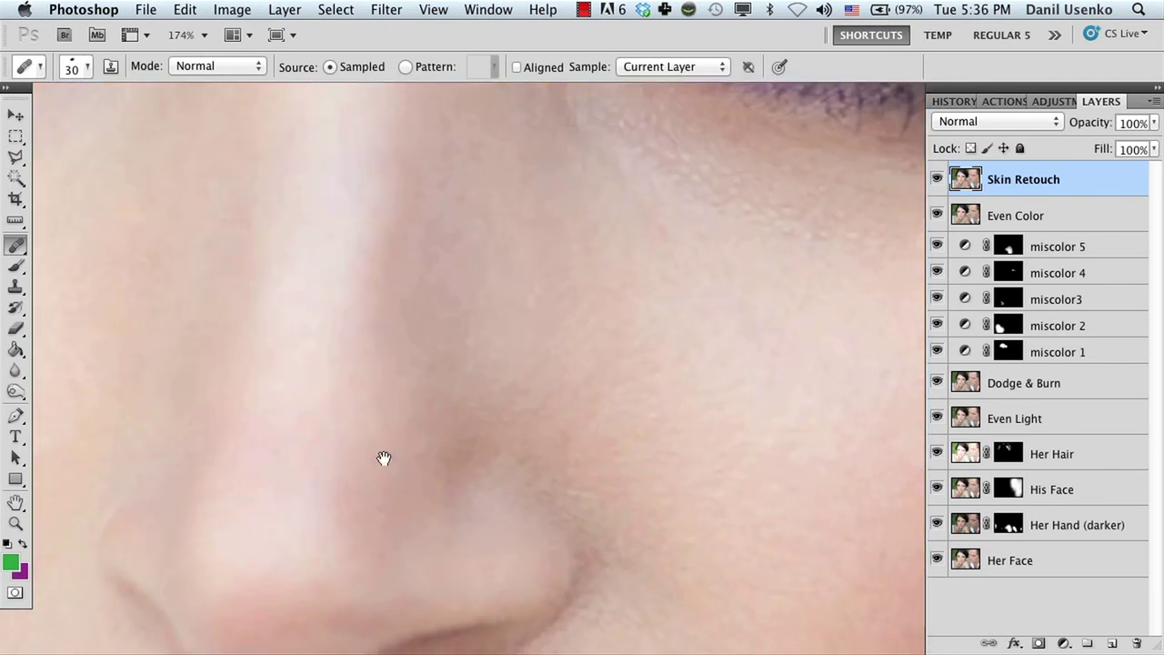
key("bracketleft")
Pan up past the eye to inspect the forehead line, then zoom out to the whole face.
left_click_drag(366, 386, 441, 592)
left_click_drag(423, 360, 377, 463)
mouse_move(273, 409)
left_mouse_down()
mouse_move(360, 331)
mouse_move(387, 412)
mouse_move(315, 335)
mouse_move(418, 267)
mouse_move(420, 372)
left_mouse_up()
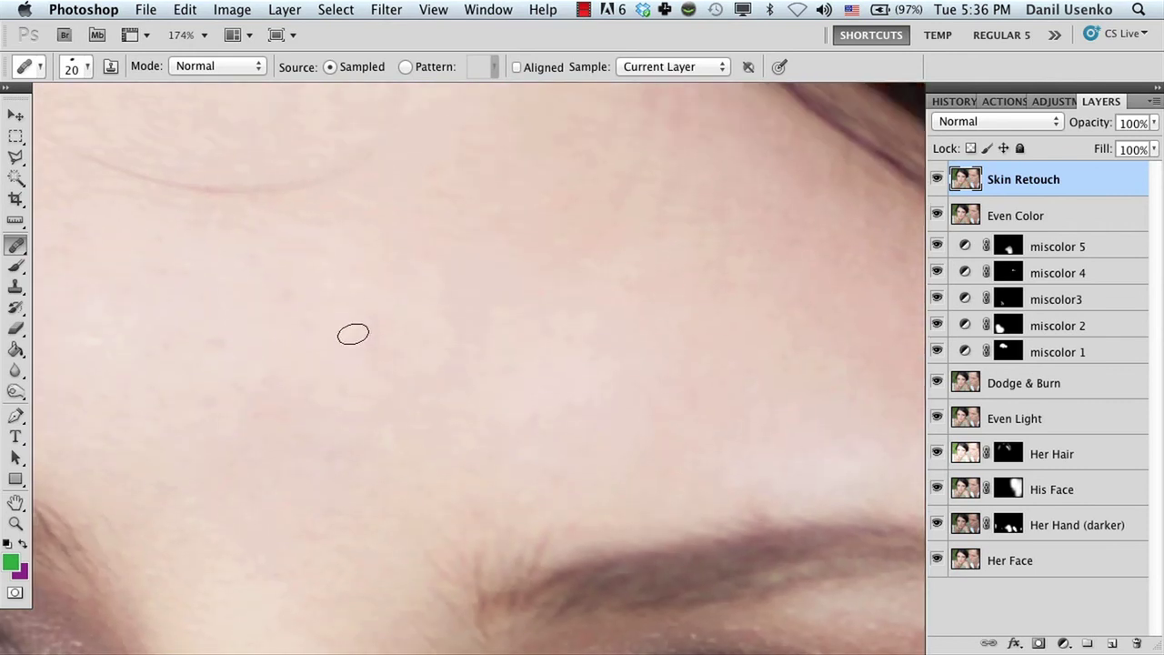
left_click_drag(353, 334, 327, 401)
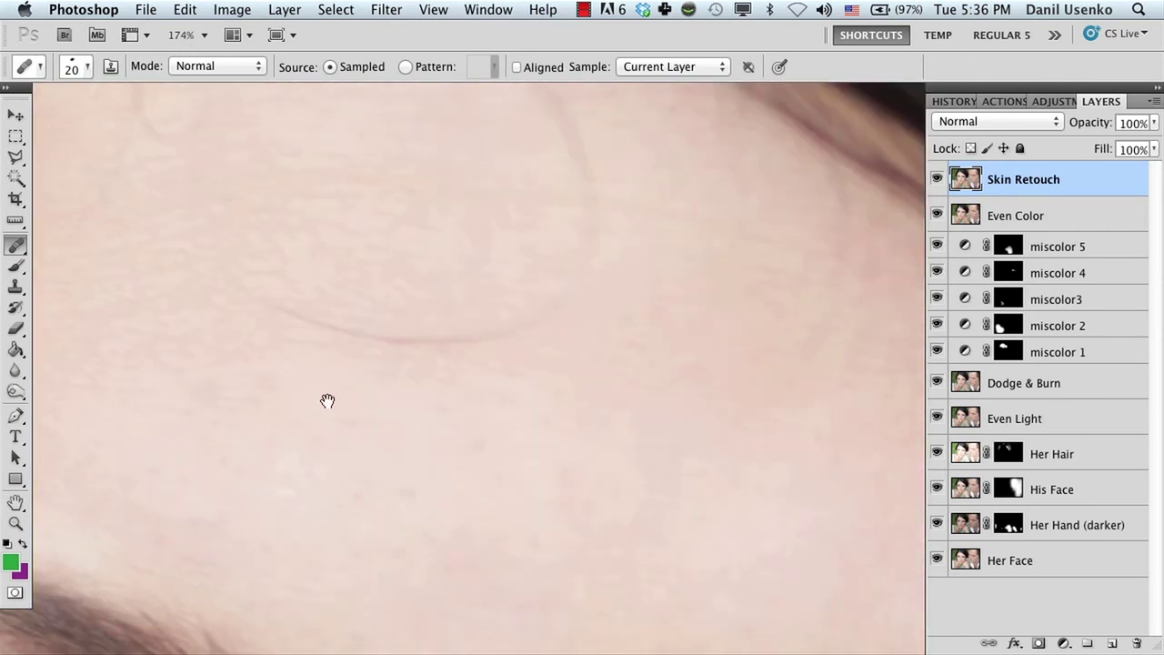
key("z")
left_click(512, 442, "alt")
left_click_drag(555, 527, 476, 242)
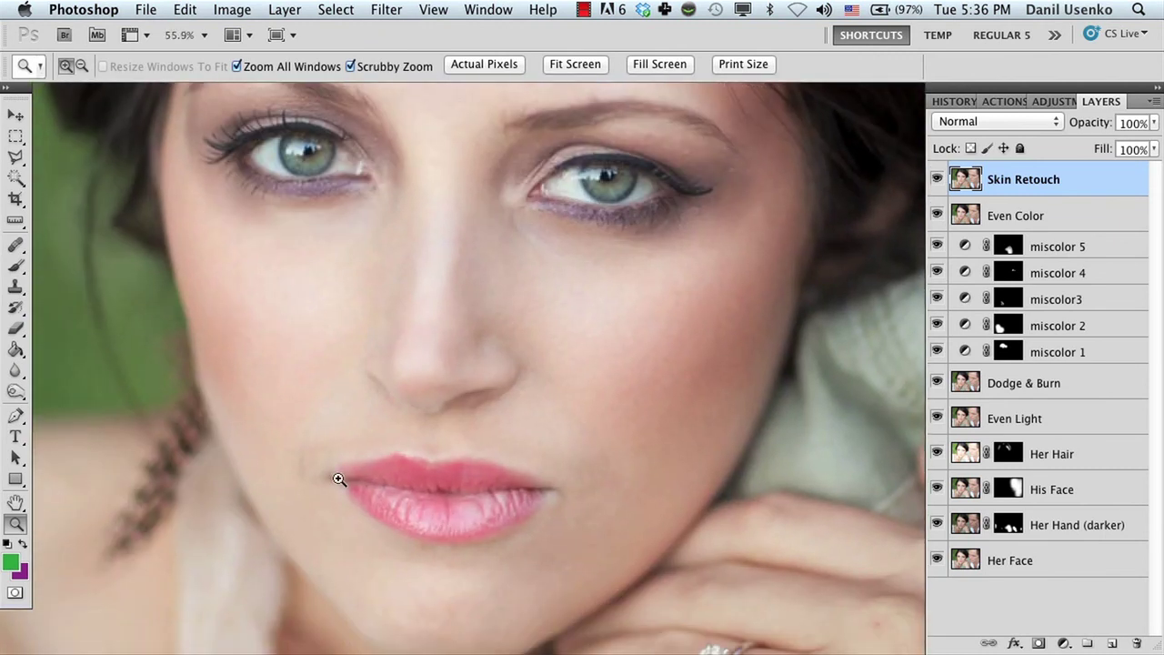
Zoom in on the mouth corner and heal the skin texture up the cheek in two sampled strokes.
mouse_move(338, 479)
left_mouse_down()
mouse_move(402, 447)
mouse_move(541, 447)
left_mouse_up()
key("j")
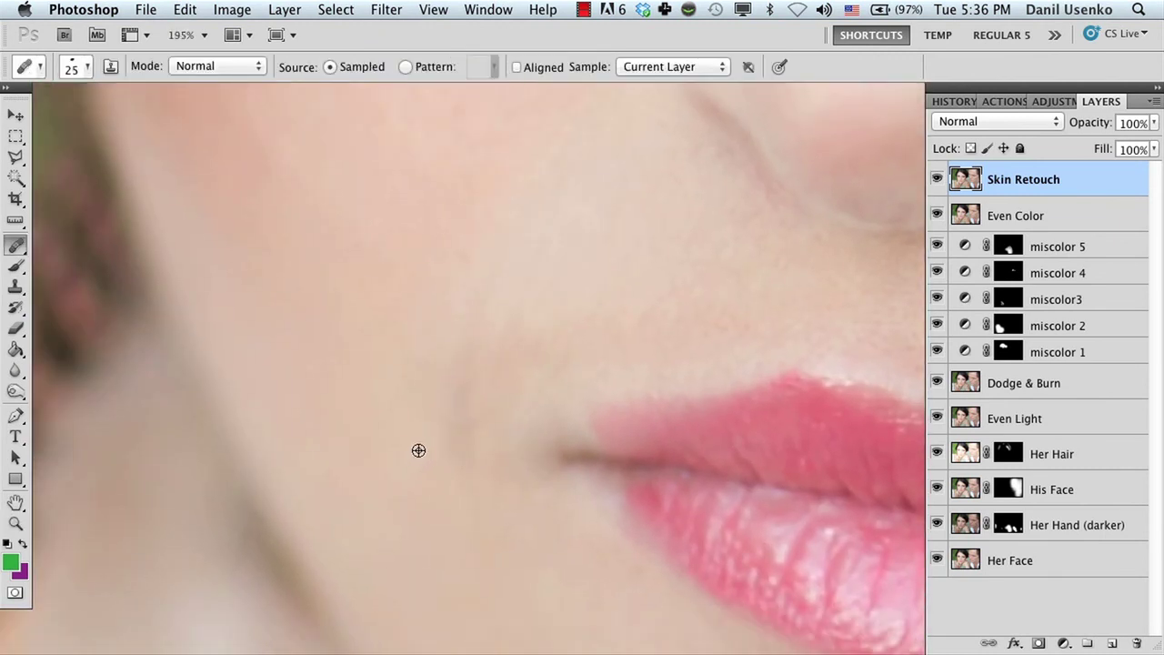
left_click(413, 458, "alt")
mouse_move(486, 535)
left_mouse_down()
mouse_move(465, 418)
mouse_move(476, 297)
left_mouse_up()
left_click(418, 419, "alt")
left_click_drag(457, 449, 445, 410)
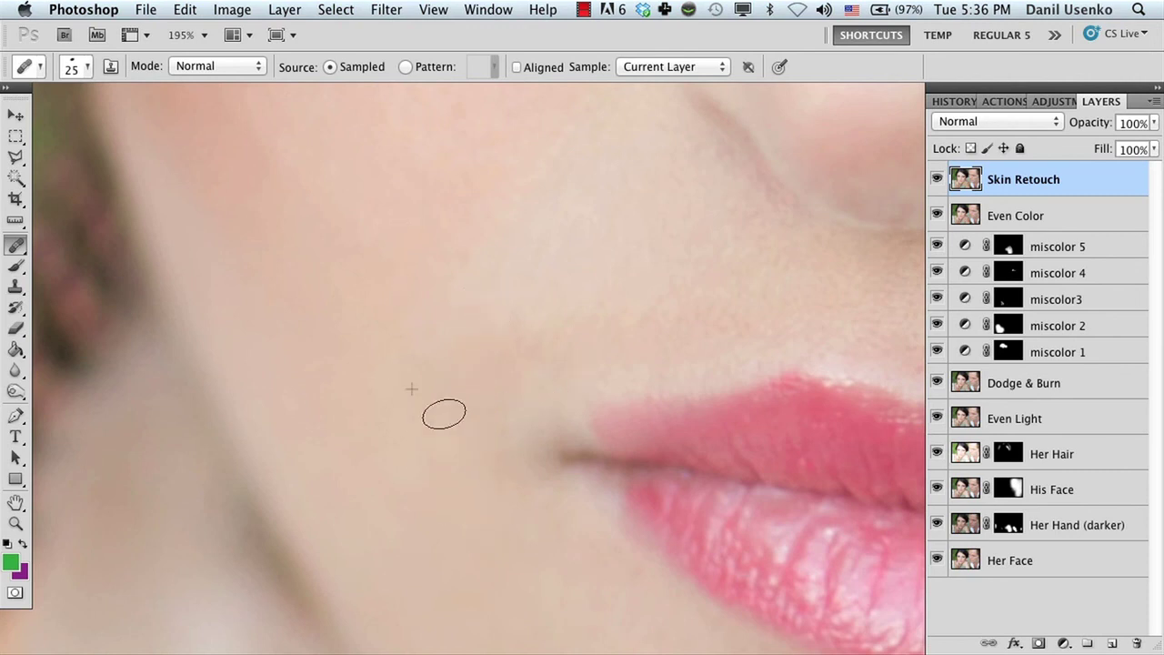
left_click_drag(454, 322, 434, 467)
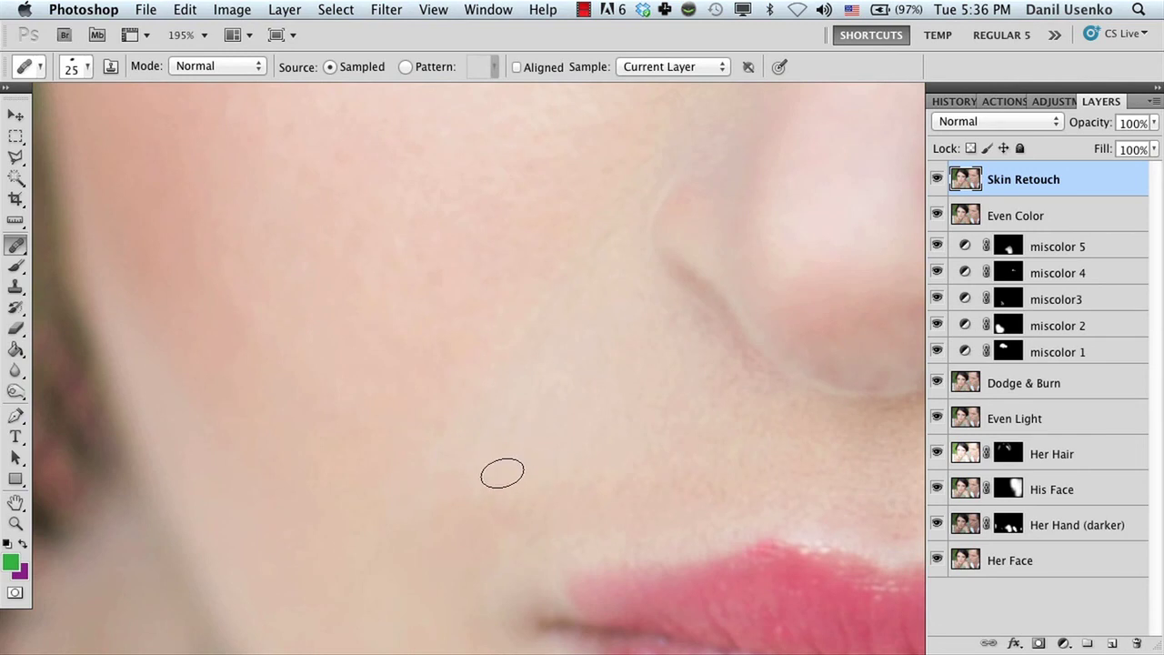
left_click_drag(623, 370, 449, 410)
Zoom in on the chin below the lips and heal its blemish from sampled clean chin skin.
key("z")
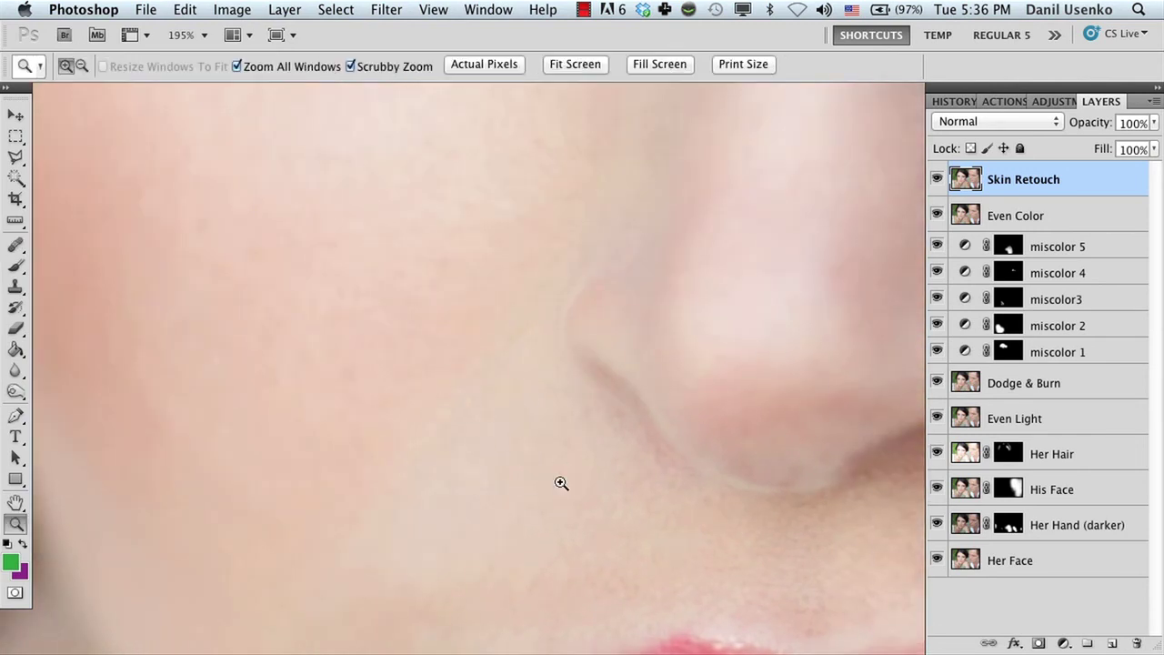
mouse_move(549, 403)
left_mouse_down()
mouse_move(536, 473)
mouse_move(442, 391)
mouse_move(431, 430)
mouse_move(458, 488)
mouse_move(486, 394)
mouse_move(408, 388)
mouse_move(496, 425)
mouse_move(408, 436)
left_mouse_up()
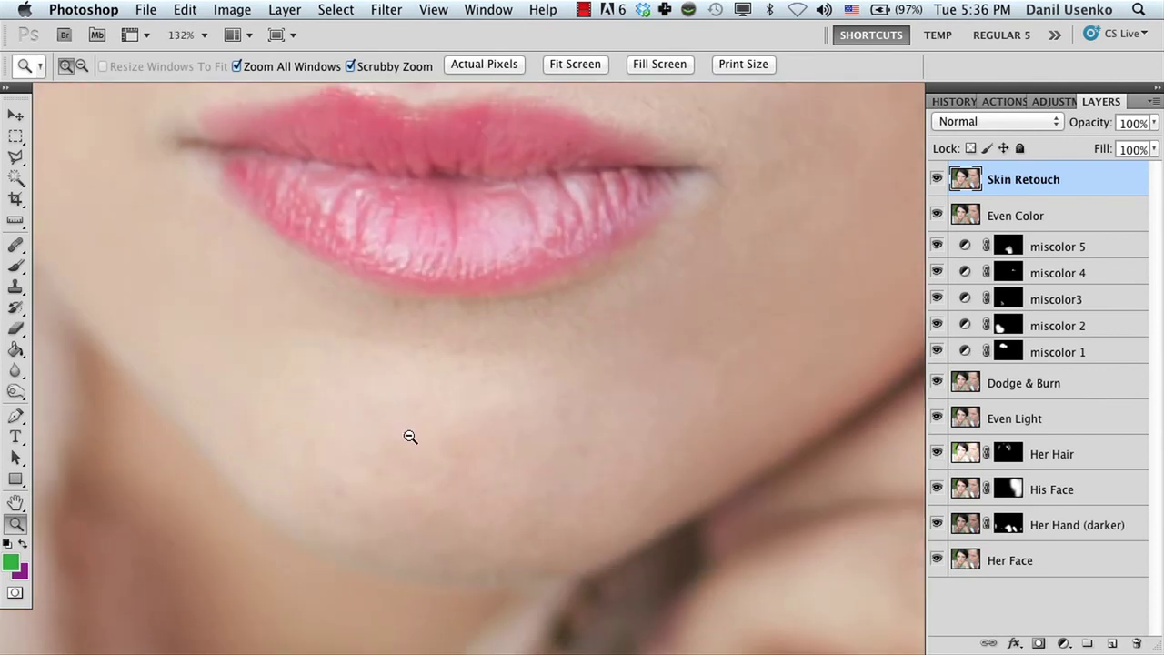
key("j")
key("z")
left_click(514, 463, "alt")
key("j")
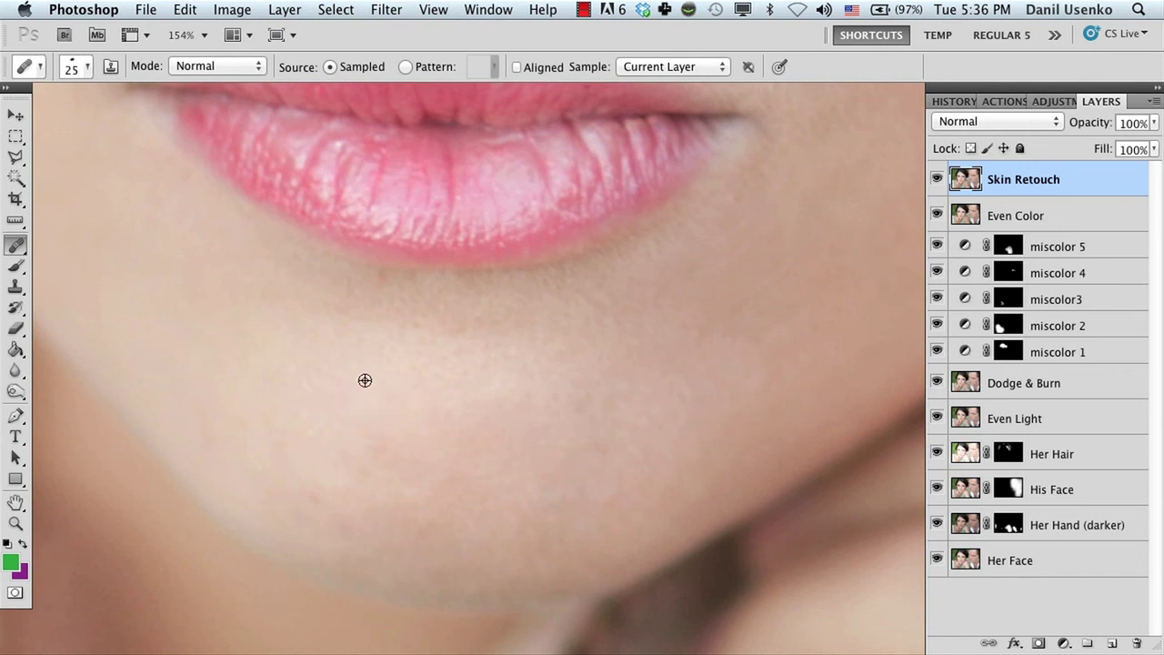
left_click(340, 445, "alt")
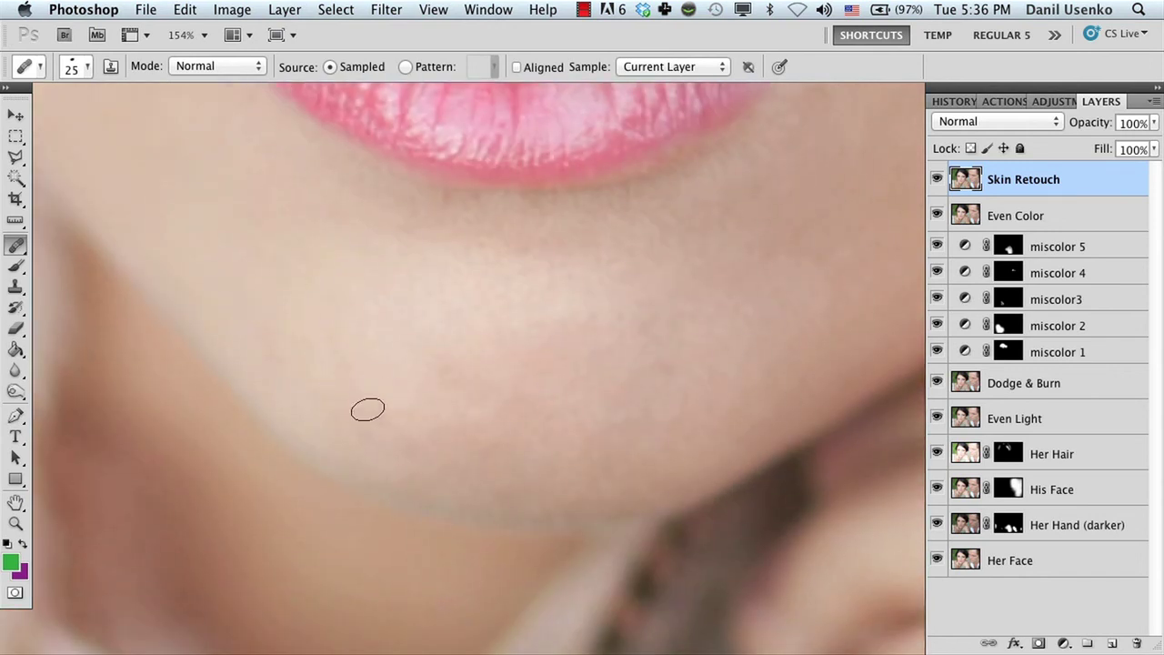
left_click_drag(362, 424, 381, 412)
Sample clean jaw skin, check the lips, cheek and nose, then zoom out to the whole portrait.
scroll(571, 397, "right", 5)
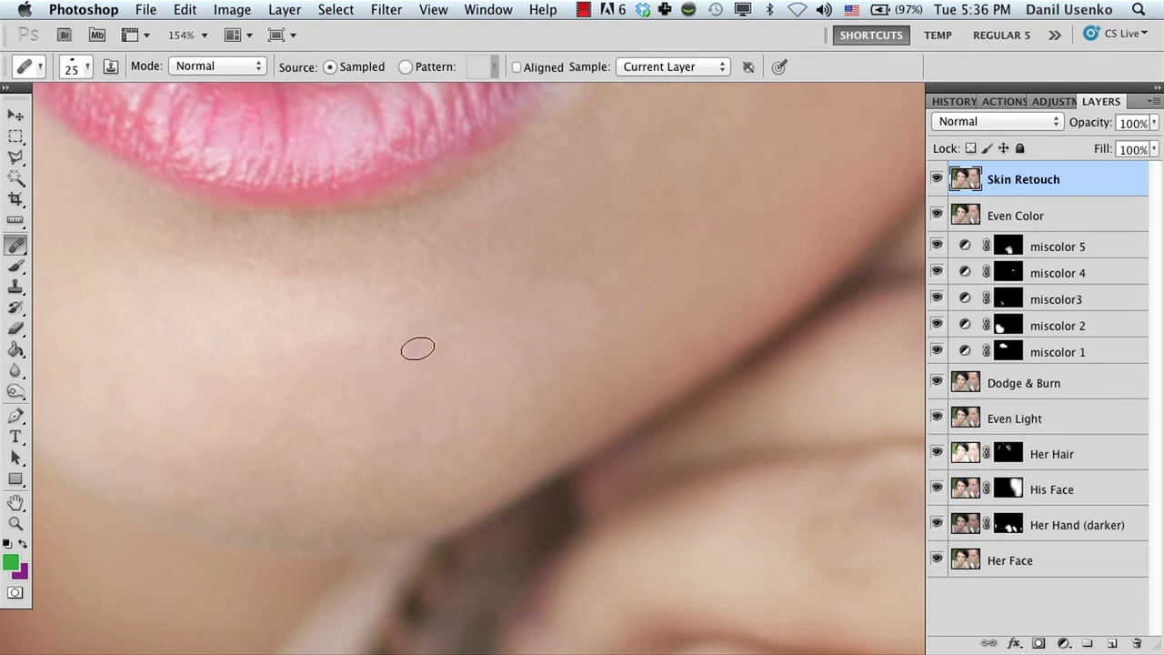
key("space")
left_click_drag(395, 410, 377, 372)
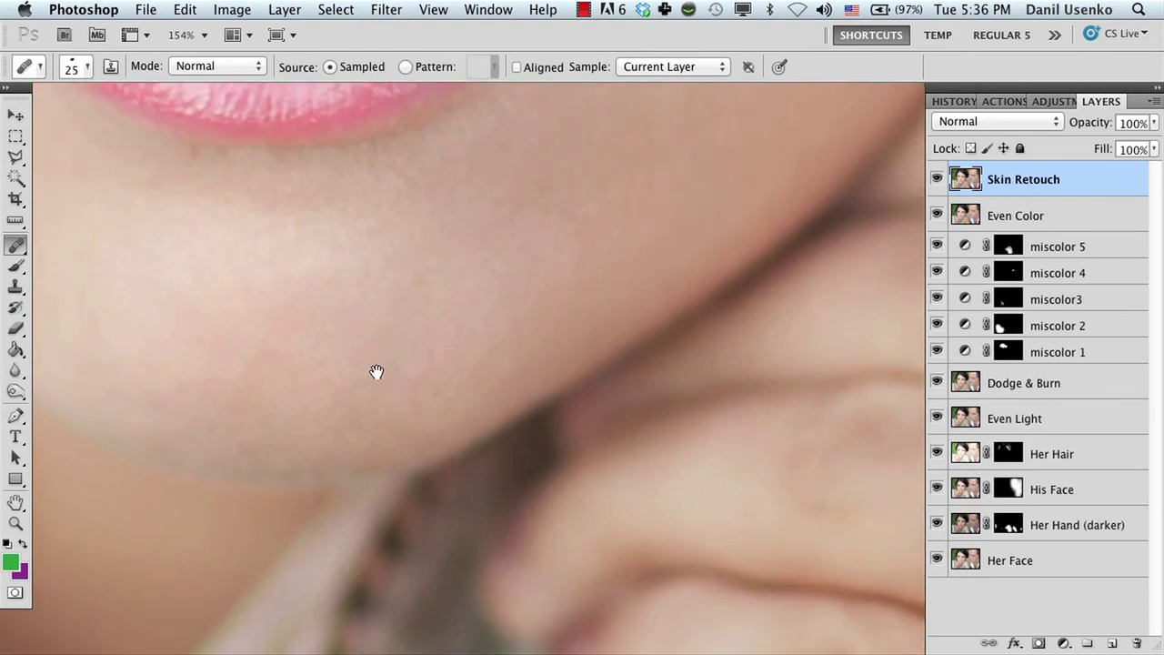
left_click(473, 337, "alt")
key("space")
left_click_drag(434, 346, 394, 422)
key("space")
left_click_drag(384, 339, 465, 518)
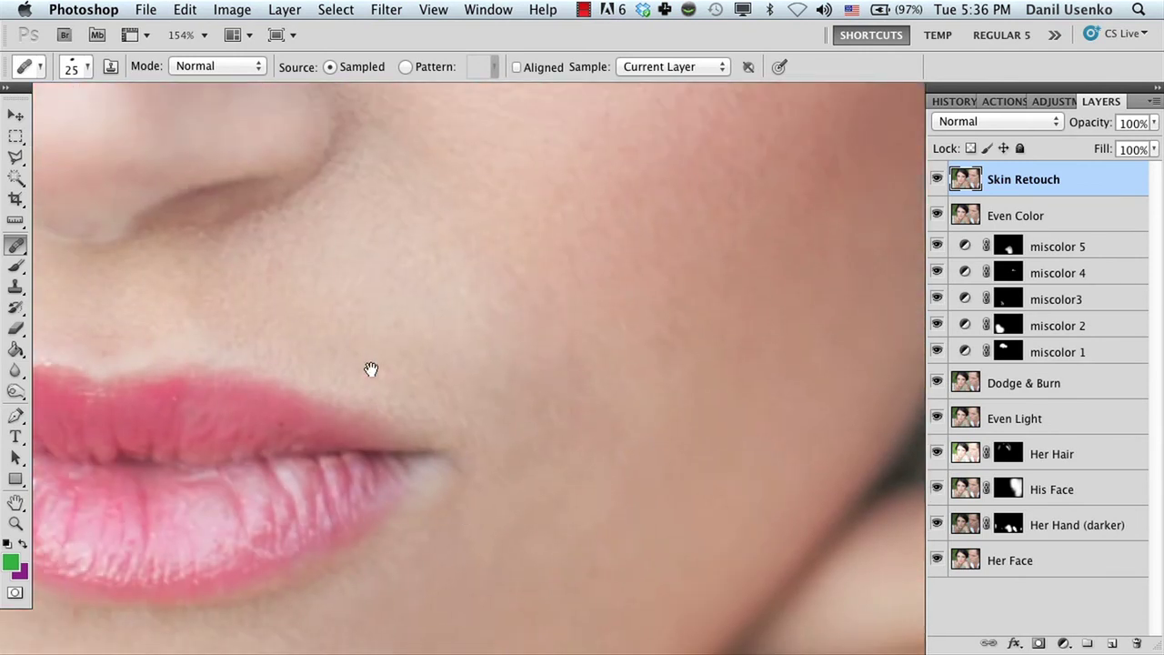
left_click_drag(371, 368, 452, 569)
key("z")
left_click_drag(478, 390, 509, 401)
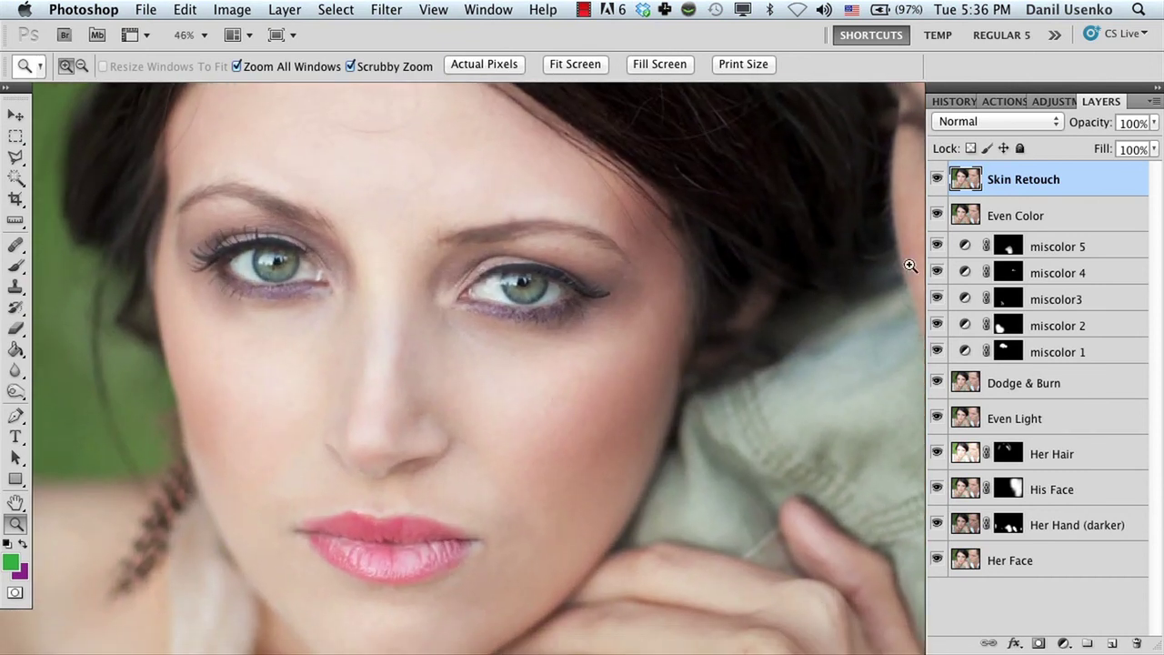
Toggle the Skin Retouch layer's visibility twice to compare before and after, leaving it visible.
left_click(936, 180)
left_click(937, 180)
left_click(937, 180)
left_click(936, 180)
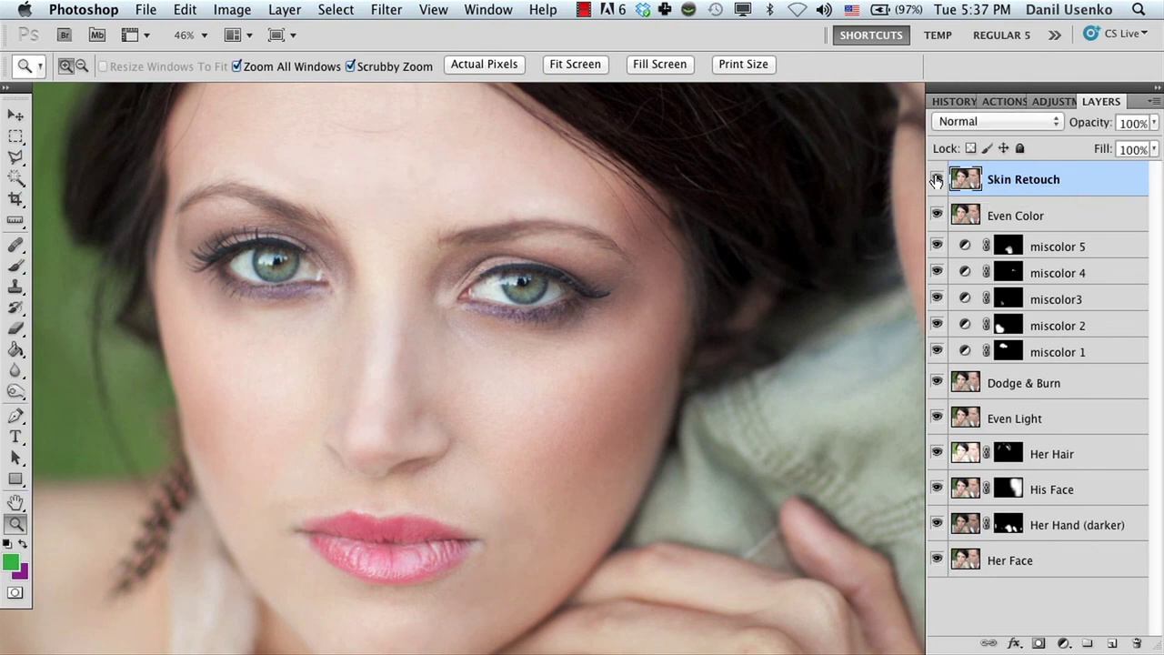